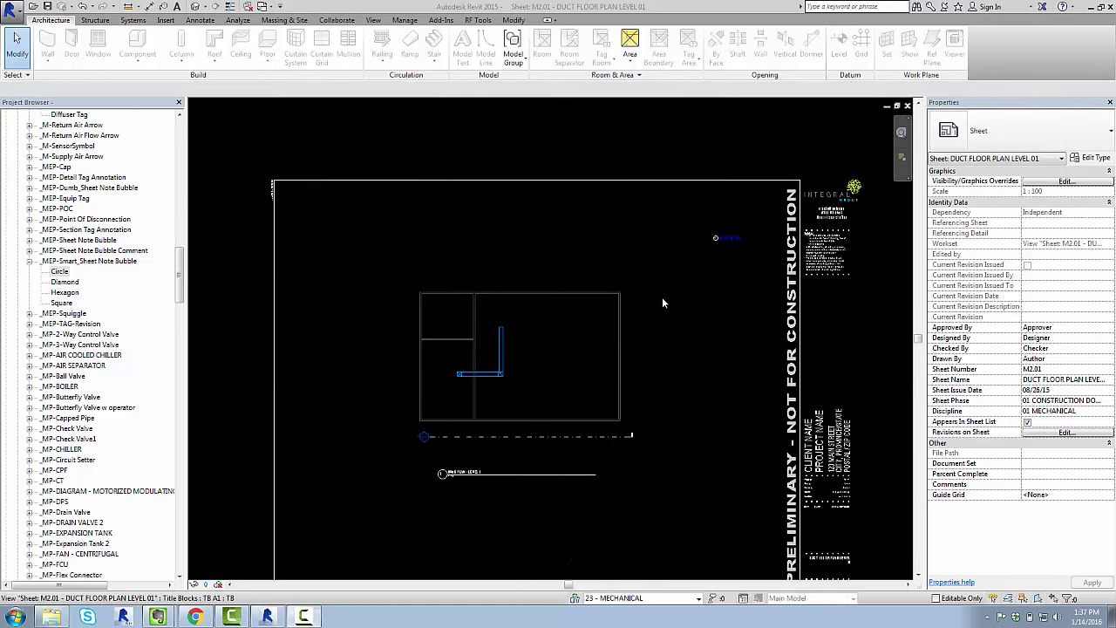
Examine the Sheet Notes schedule placed on the sheet beside the HVAC plan.
middle_click_drag(657, 307, 652, 269)
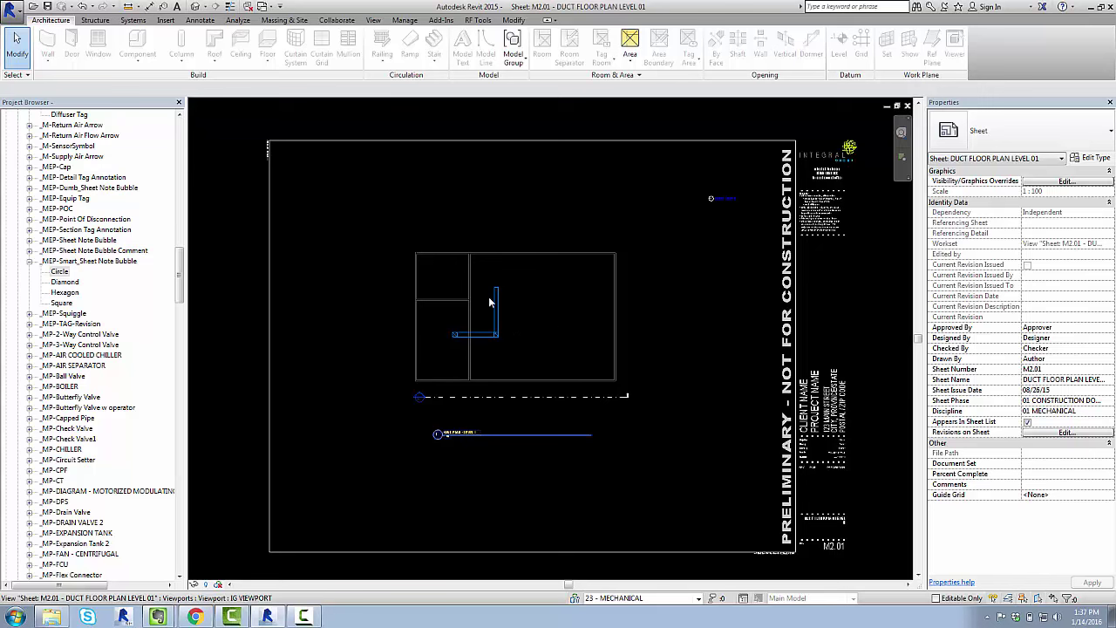
scroll(588, 304, "up", 5)
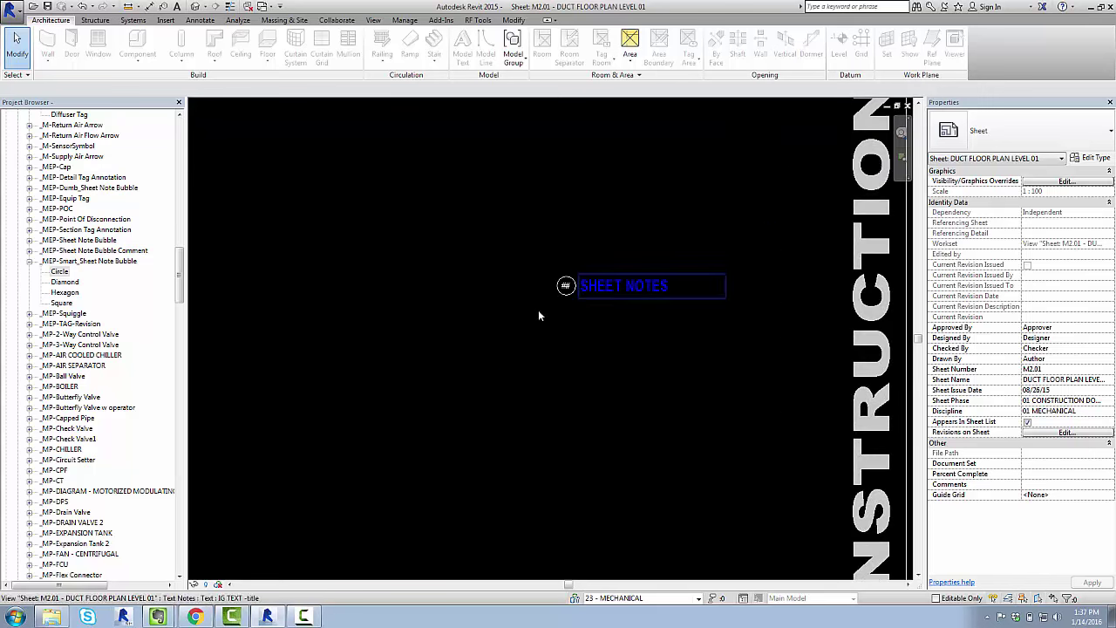
left_click(650, 305)
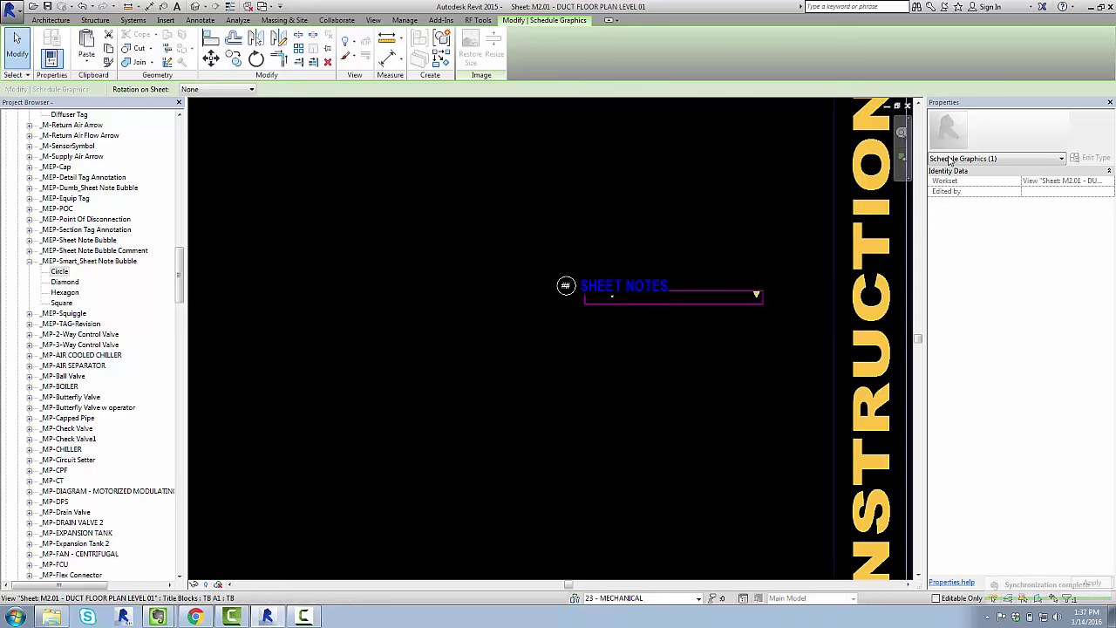
scroll(655, 290, "down", 5)
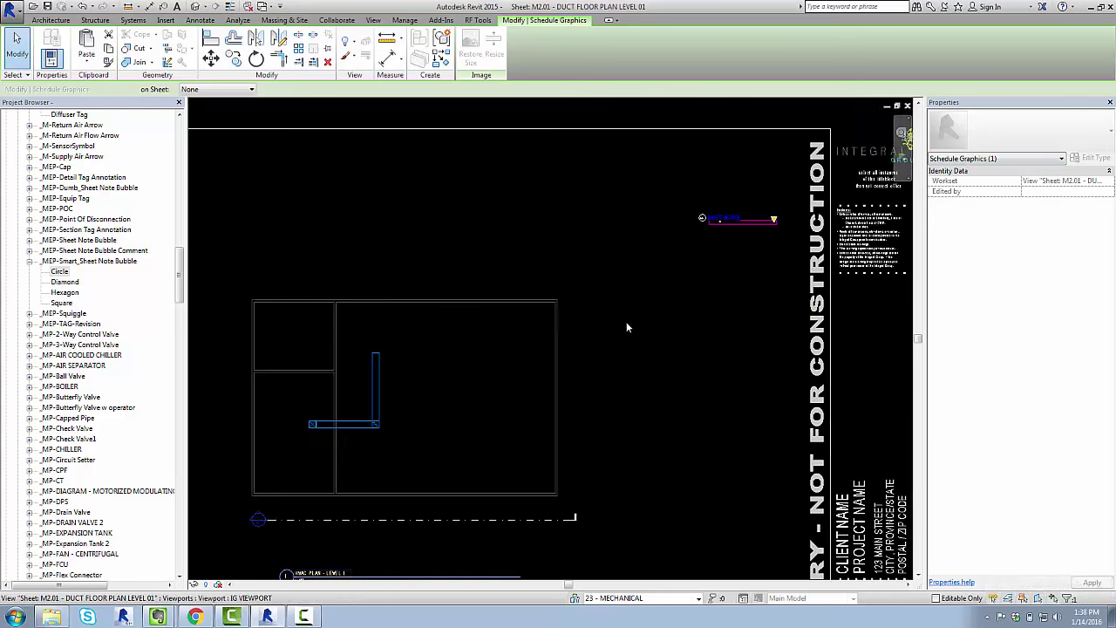
Activate the HVAC PLAN - LEVEL 1 viewport on the sheet for editing.
left_click(698, 347)
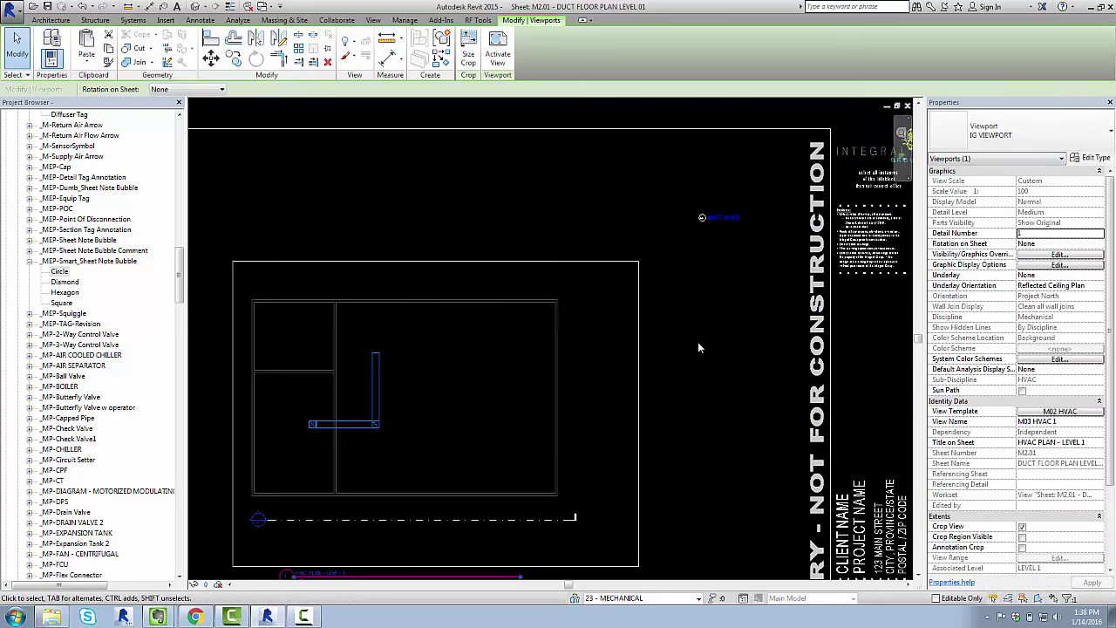
double_click(471, 348)
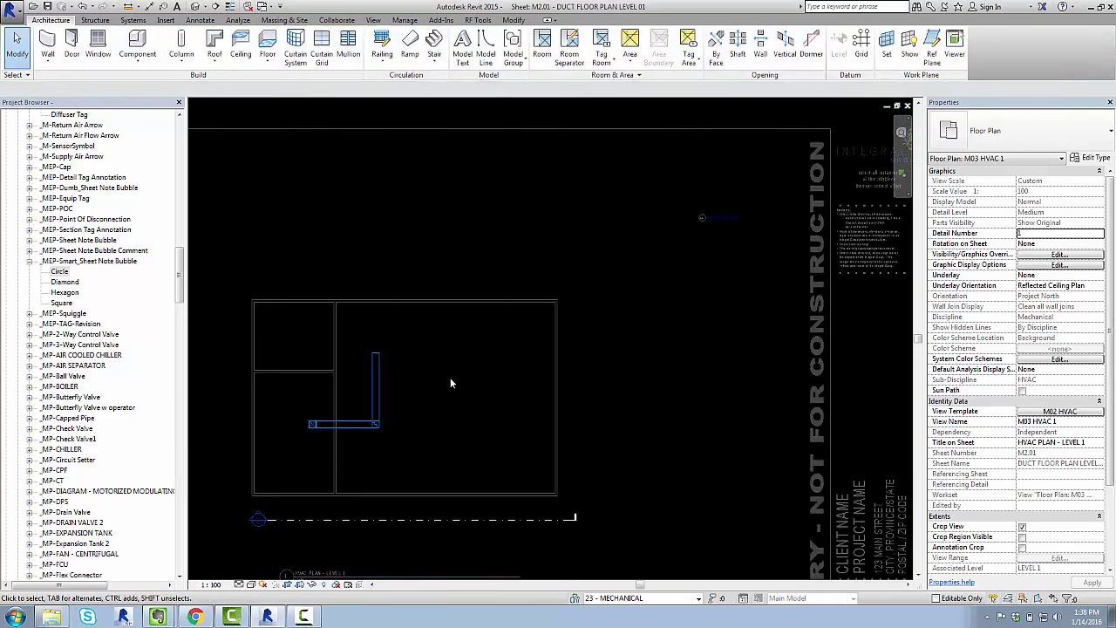
middle_click_drag(451, 382, 509, 341)
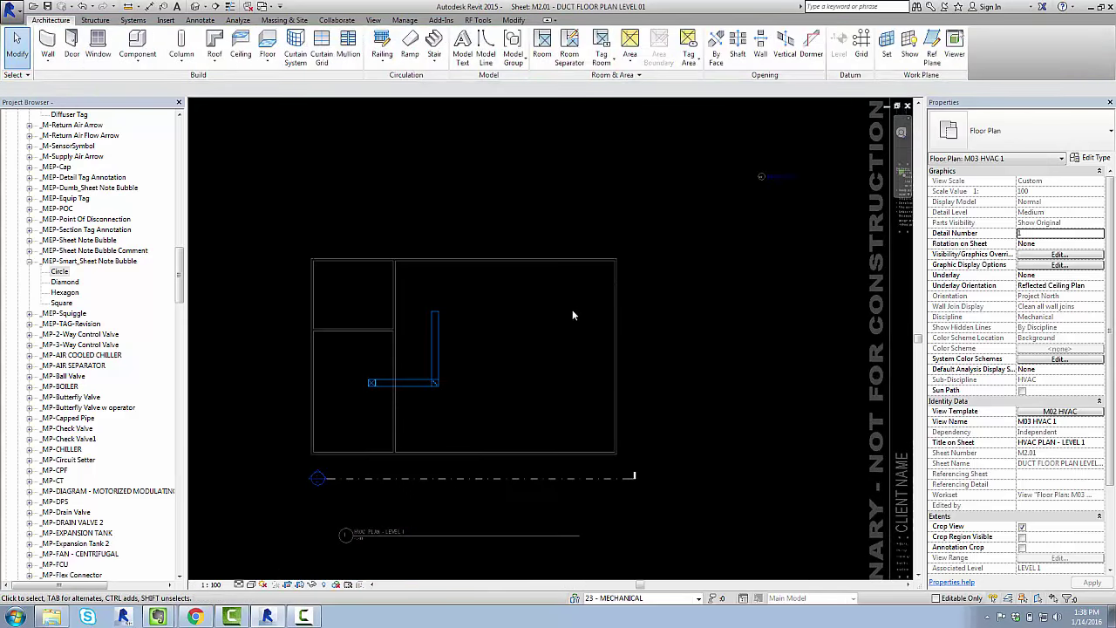
Place three _MEP-Smart_Sheet Note Bubble Circle symbols: beside the vertical duct, in the upper-left room, and below the duct riser.
left_click(65, 263)
left_click_drag(179, 266, 212, 256)
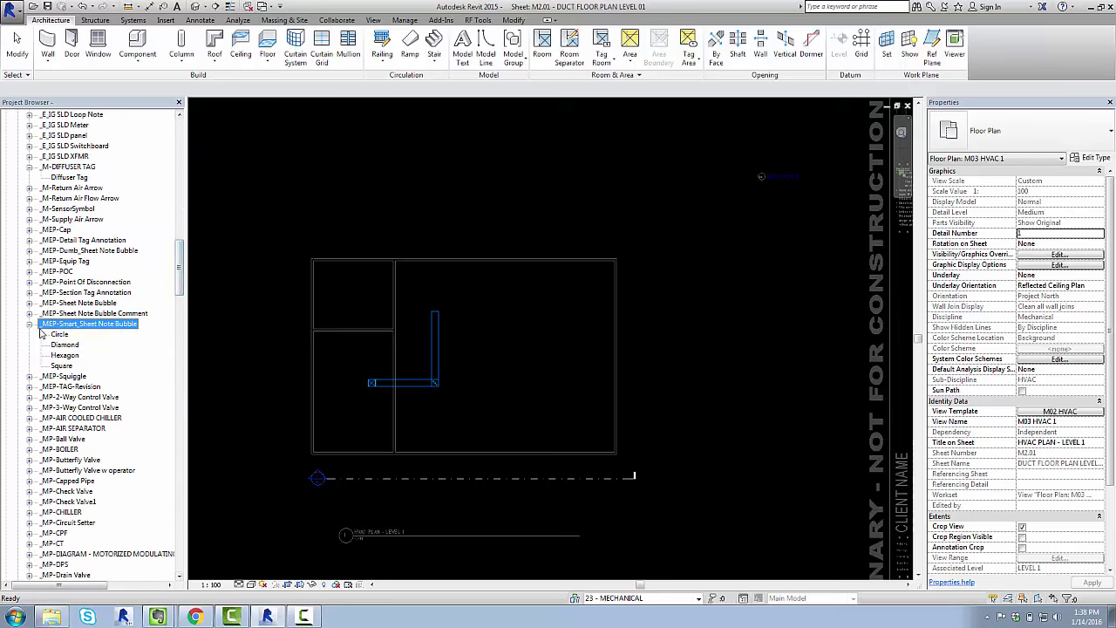
left_click_drag(59, 334, 785, 331)
left_click(450, 342)
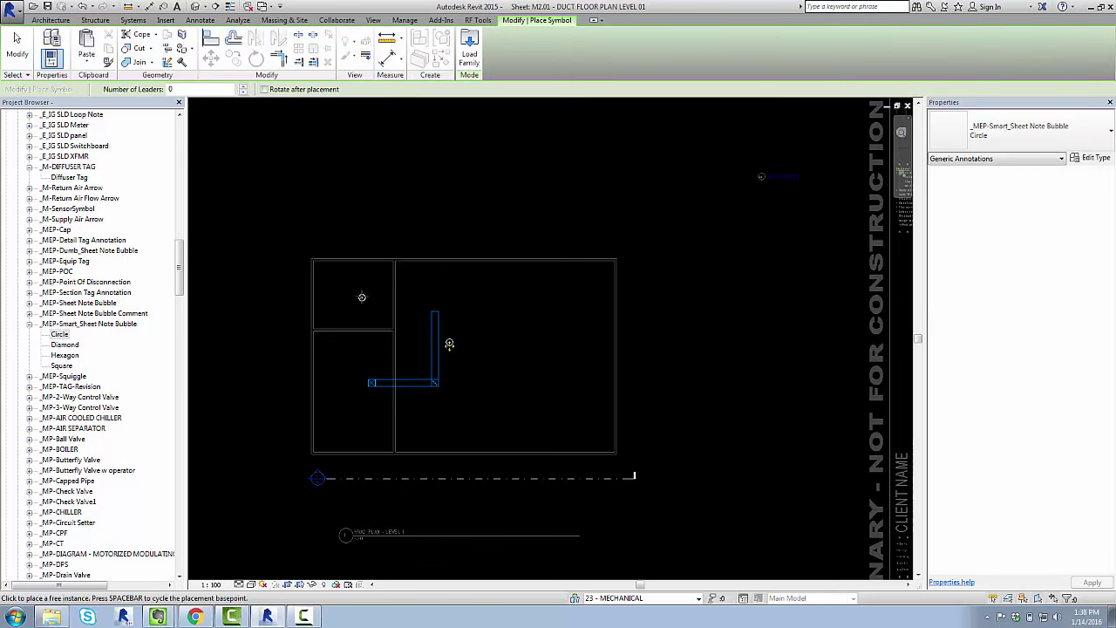
left_click(361, 297)
left_click(376, 396)
key("Escape")
double_click(476, 365)
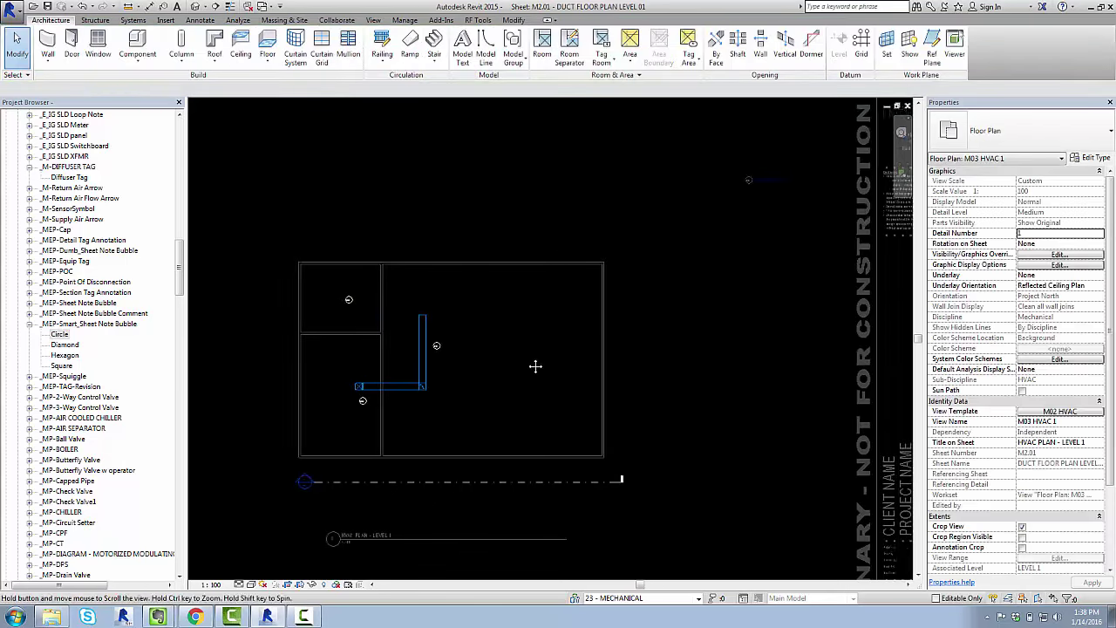
Set the bubble number of the note bubble beside the vertical duct to 1.
scroll(462, 357, "up", 3)
left_click(450, 343)
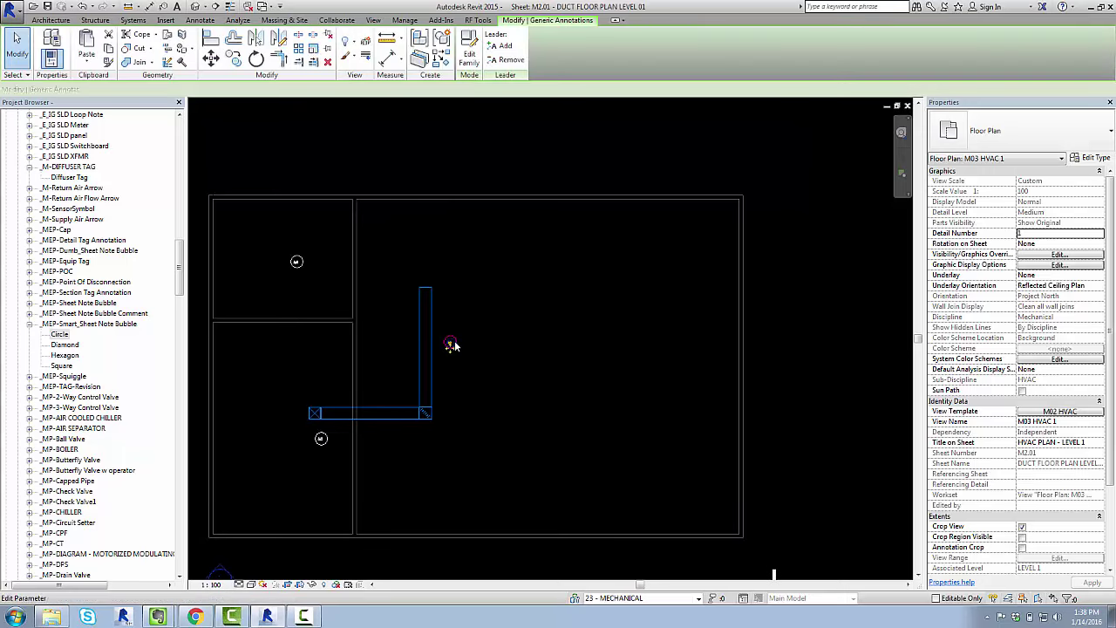
scroll(451, 346, "up", 4)
left_click(449, 345)
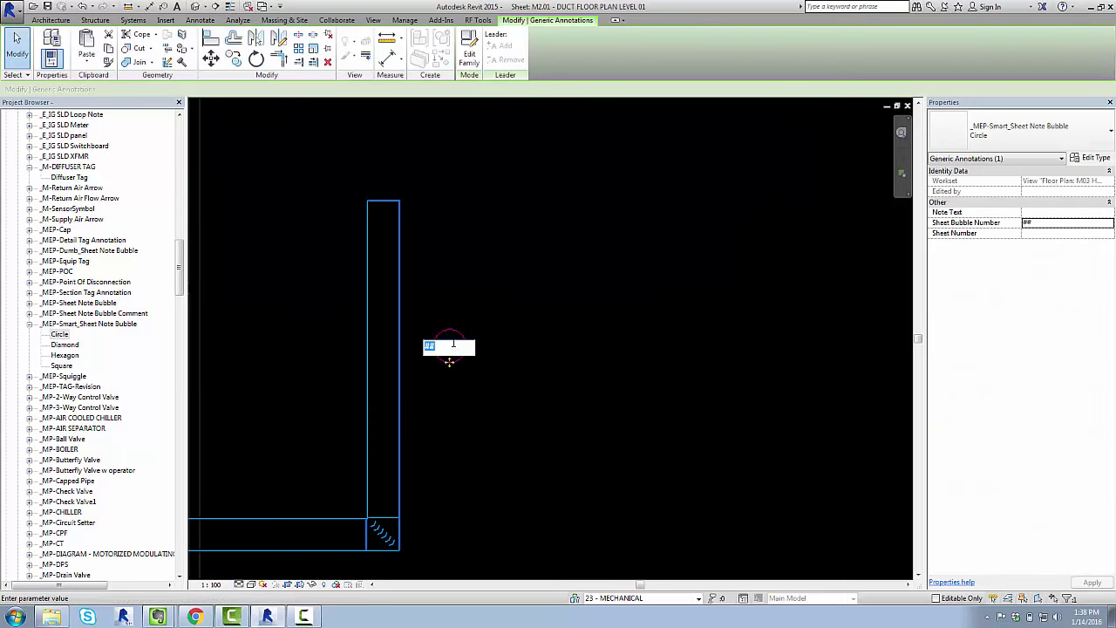
scroll(450, 349, "down", 5)
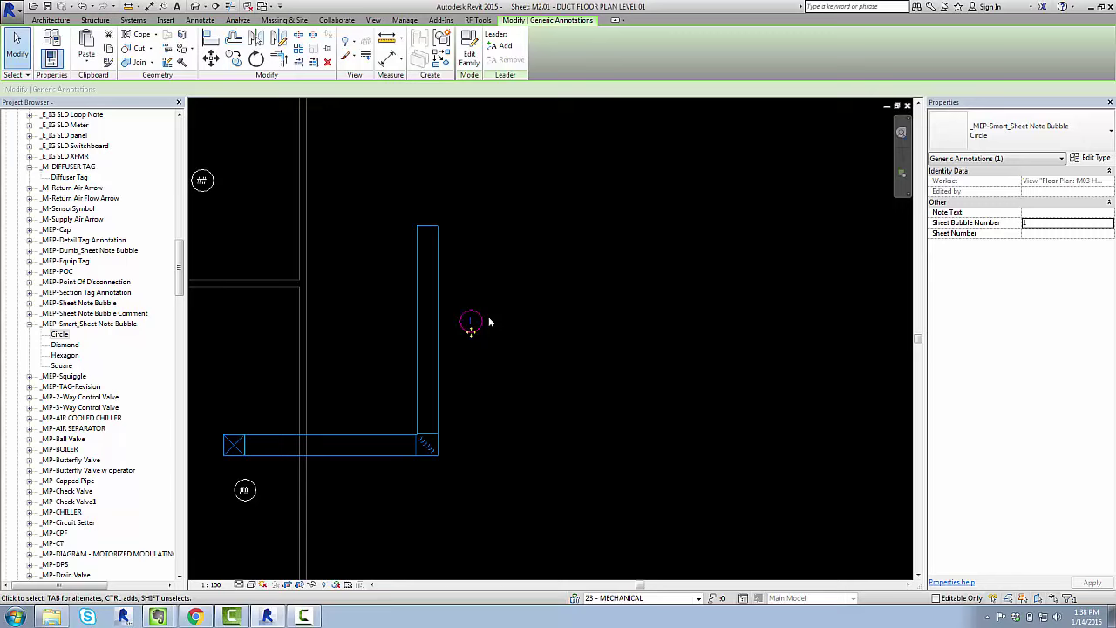
Number the note bubble in the upper-left room 2 and the one below the duct riser 3.
type("2")
key("Return")
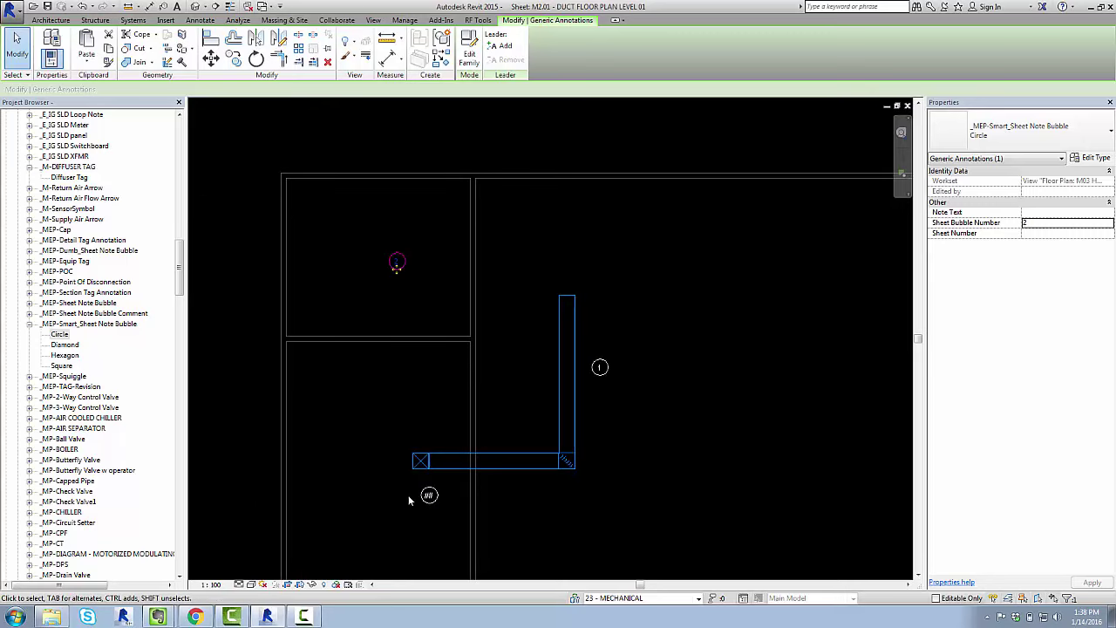
left_click(429, 498)
left_click(429, 498)
type("3")
key("Return")
scroll(463, 349, "down", 3)
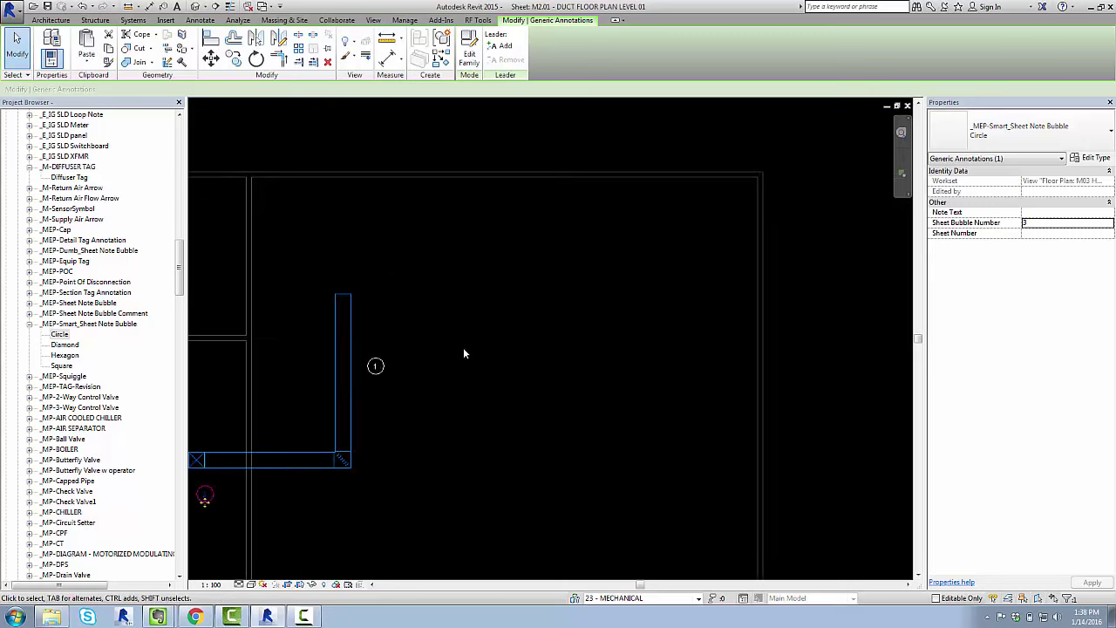
Give bubble 1 beside the duct the sheet number M2.01 and the note text "THIS IS A DUCT".
left_click(415, 356)
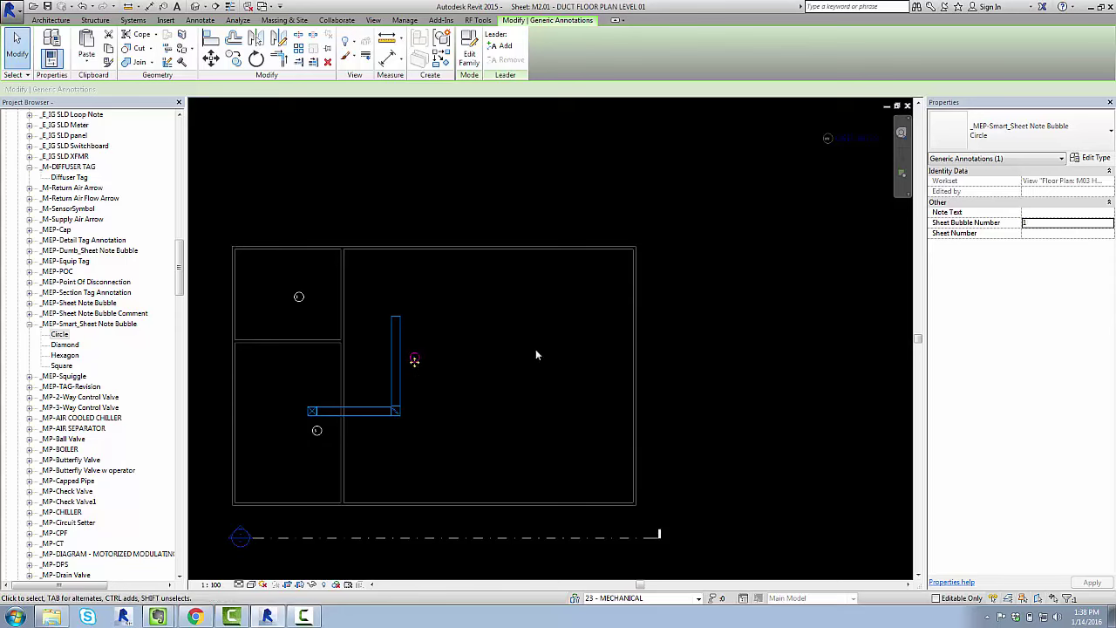
middle_click_drag(535, 355, 451, 401)
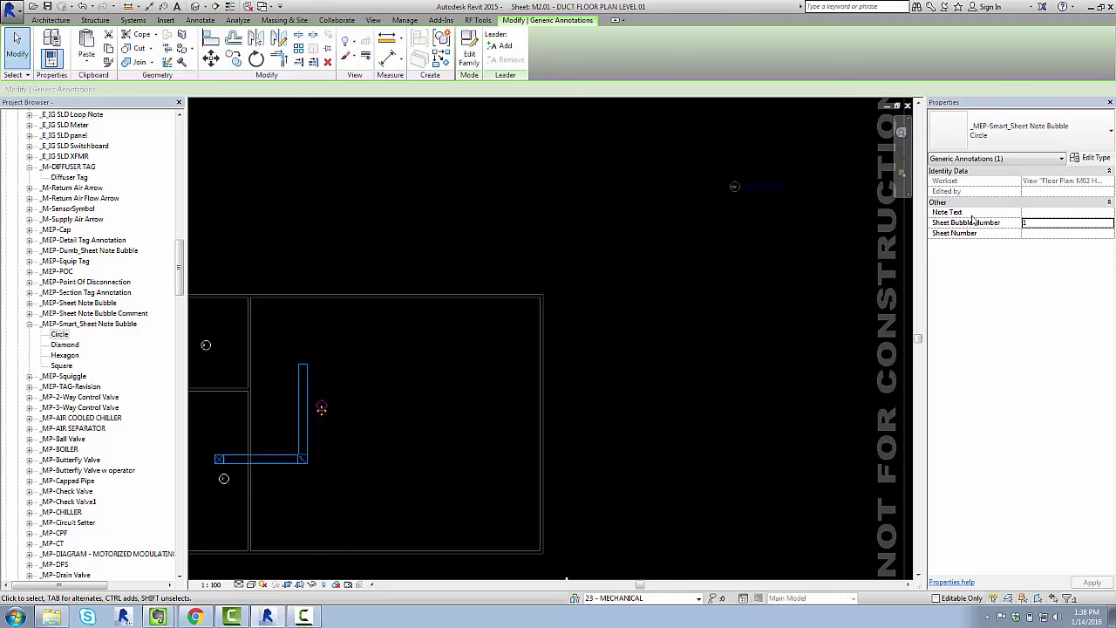
left_click(1030, 236)
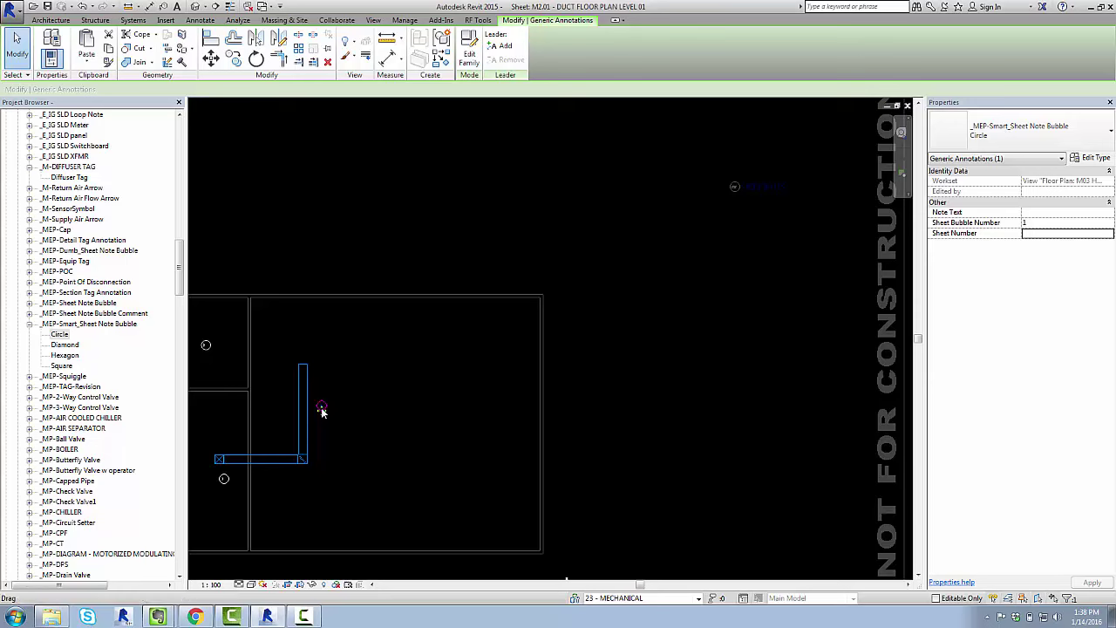
left_click(1054, 234)
type("M2.01")
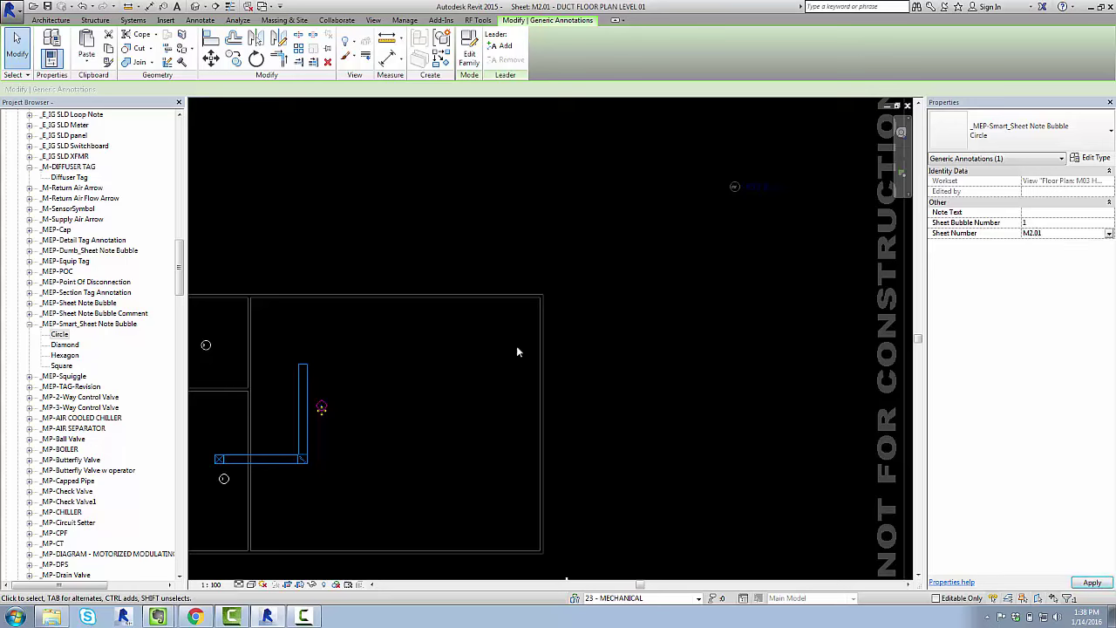
key("Return")
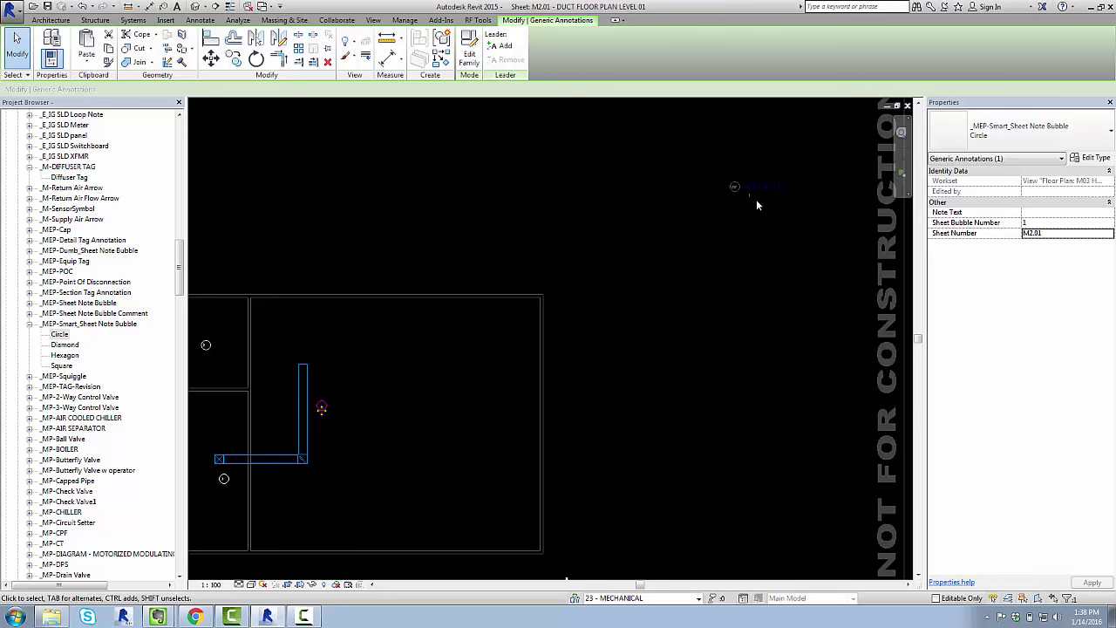
left_click(1040, 212)
type("THIS IS A DUCT")
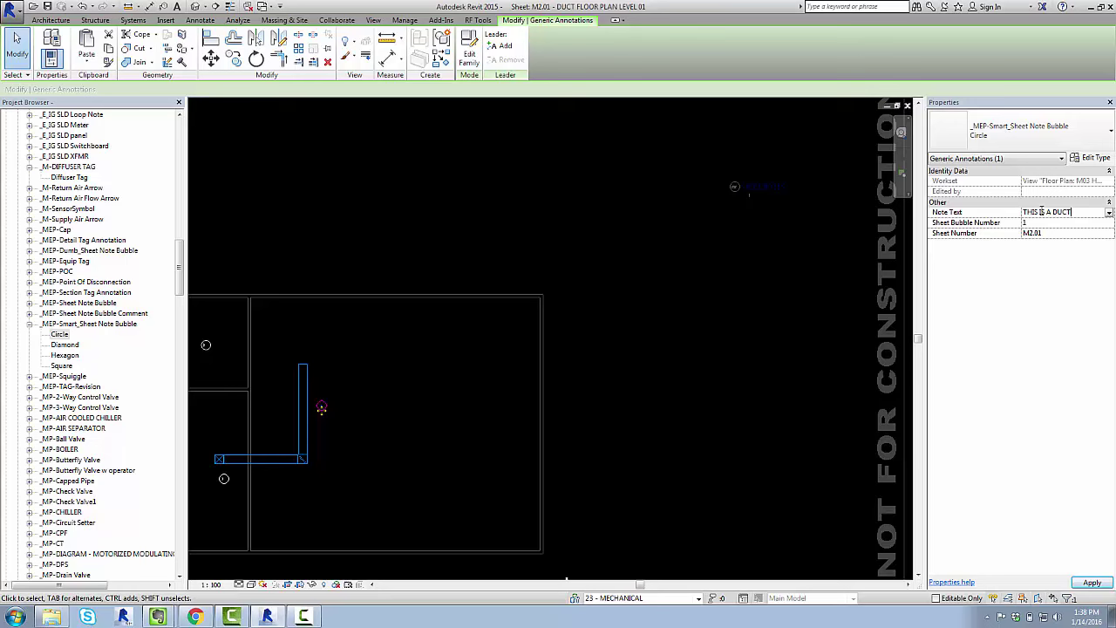
key("Return")
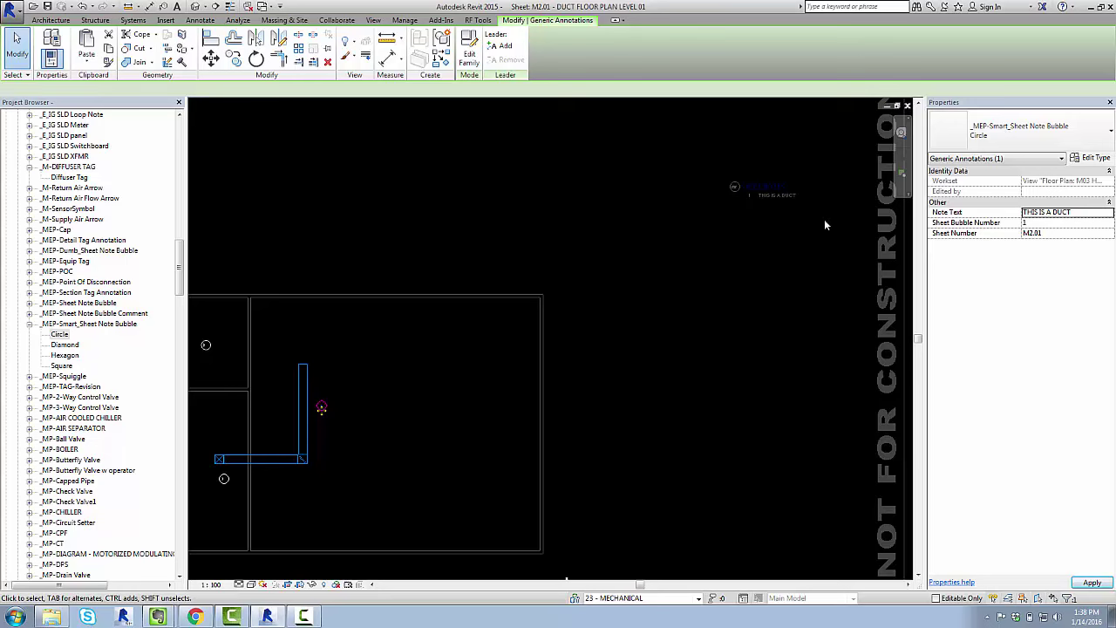
Give bubble 2 in the upper-left room the note text "THIS IS AN EMPTY ROOM." and the sheet number M2.01.
left_click(260, 347)
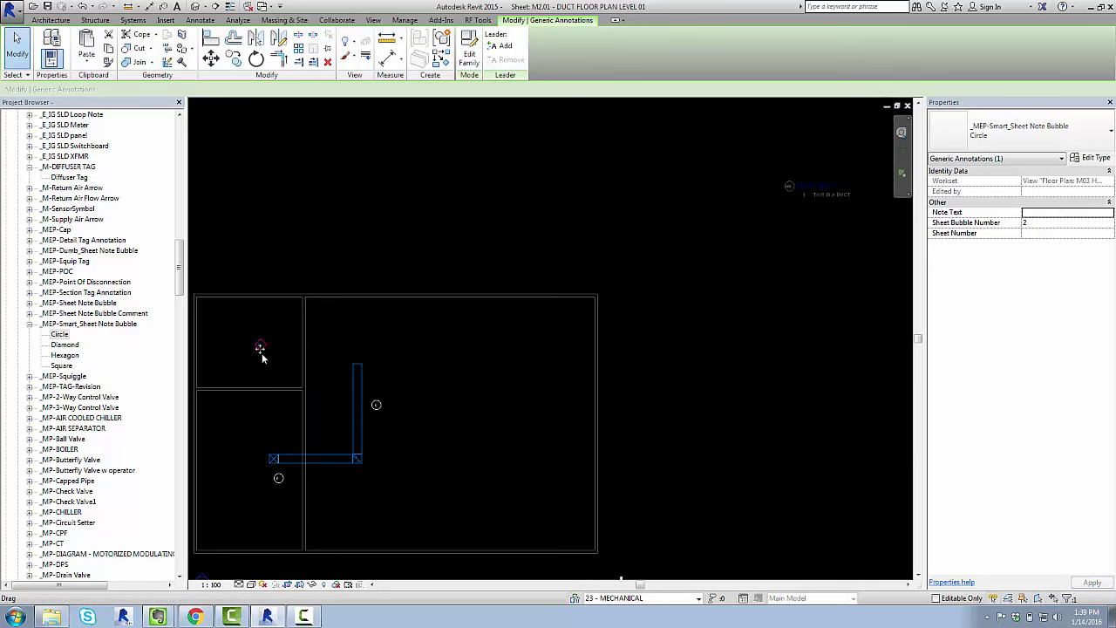
left_click(1042, 214)
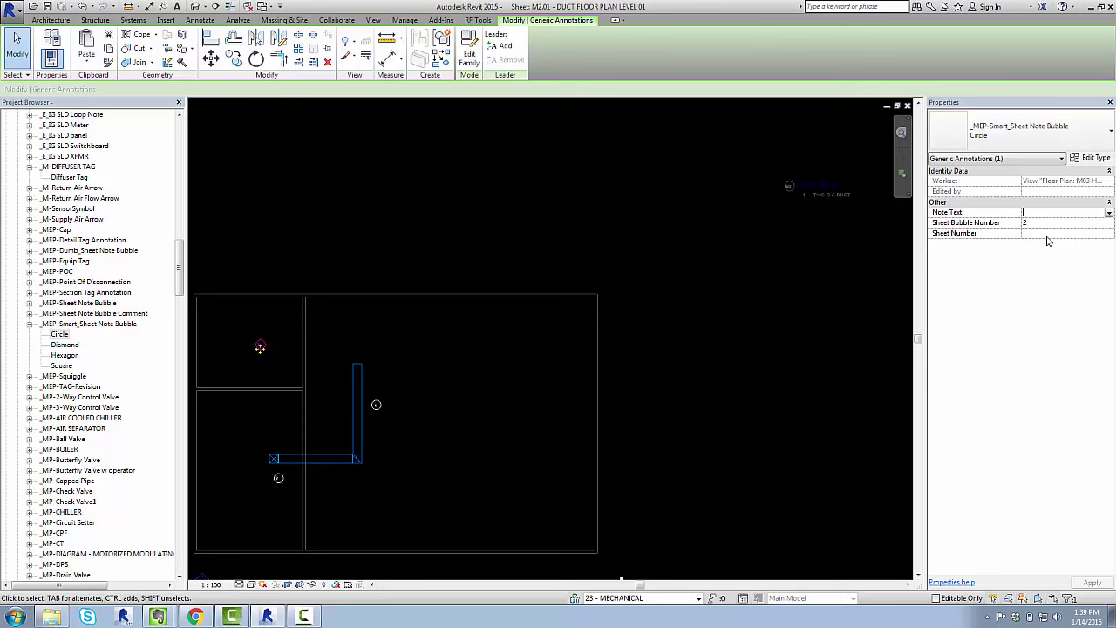
type("THIS IS AN EMPTY ROOM.")
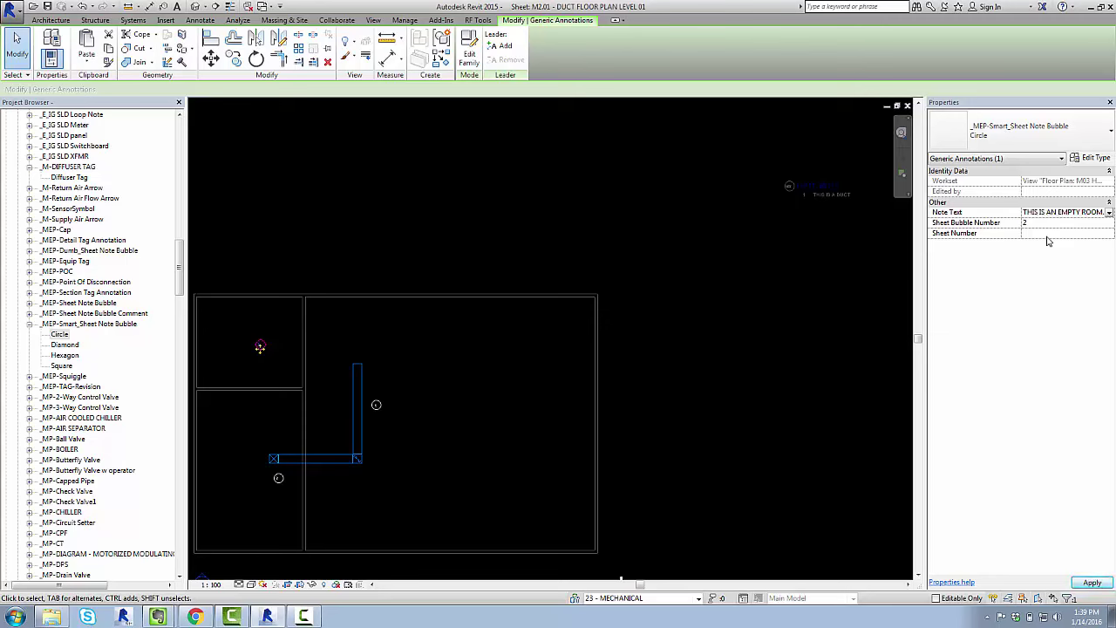
left_click(1071, 238)
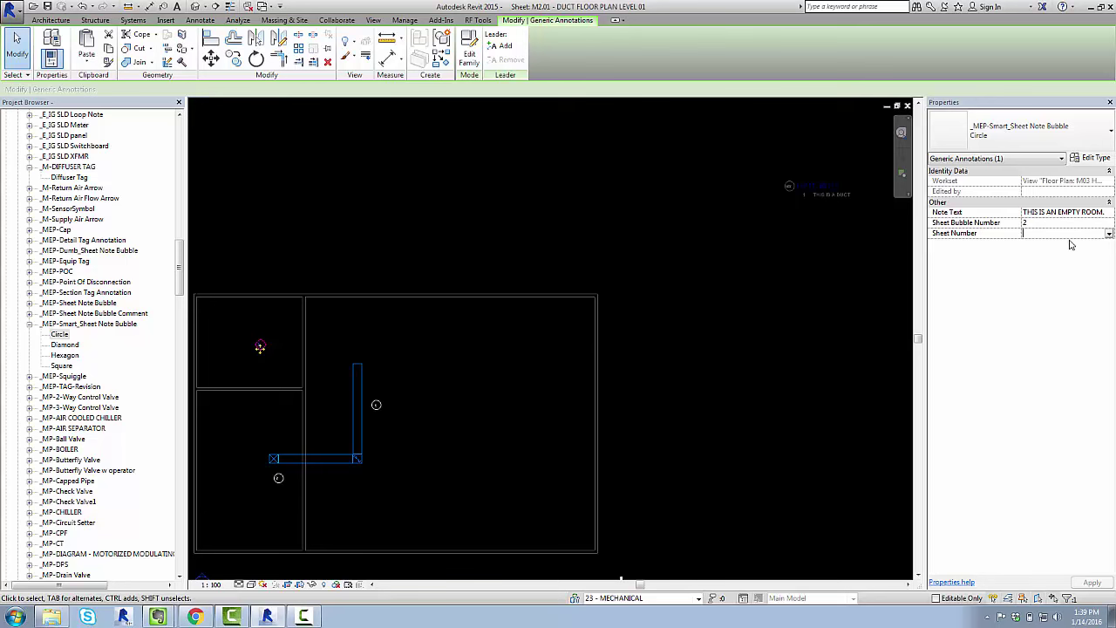
type("M2.01")
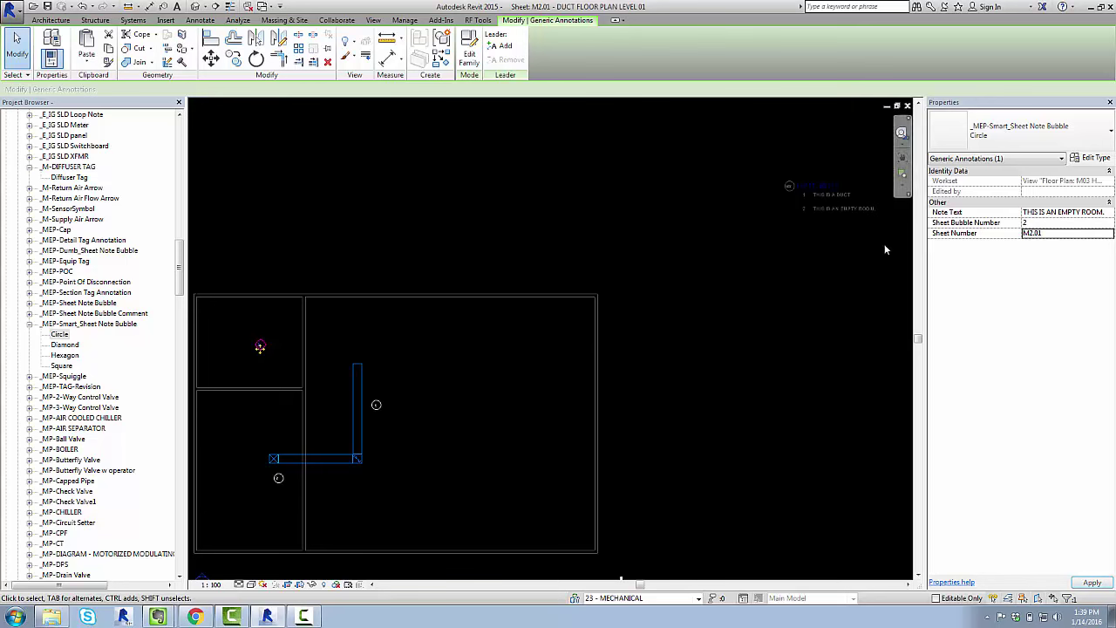
left_click(426, 480)
Give bubble 3 below the riser the note text "THIS IS A RISER" and the sheet number M2.01.
left_click(280, 479)
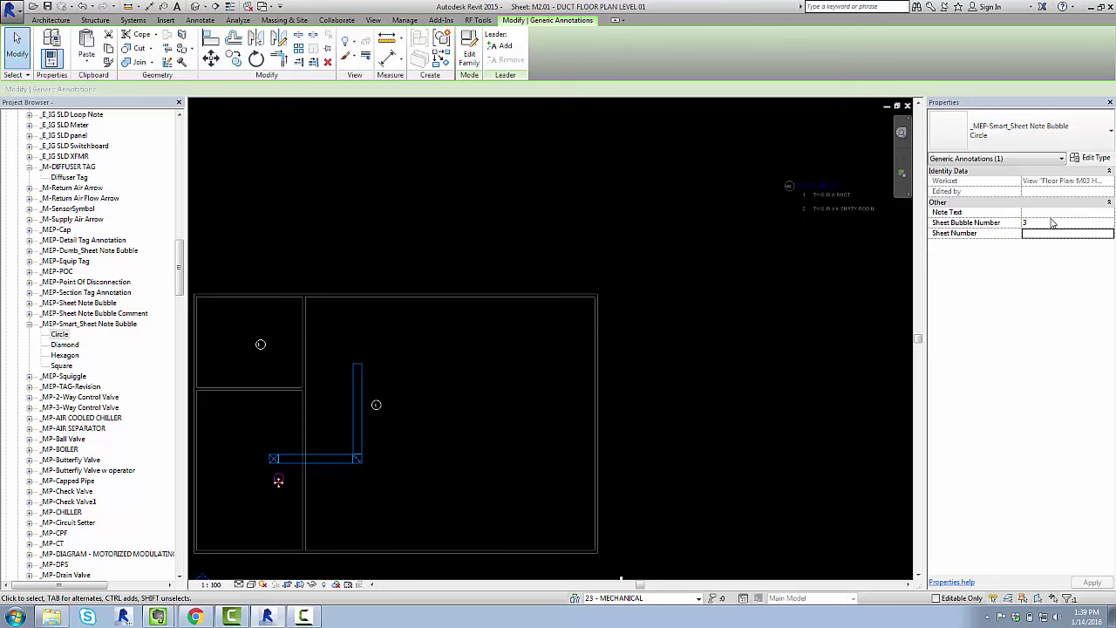
left_click(1052, 214)
type("THIS IS A RISER")
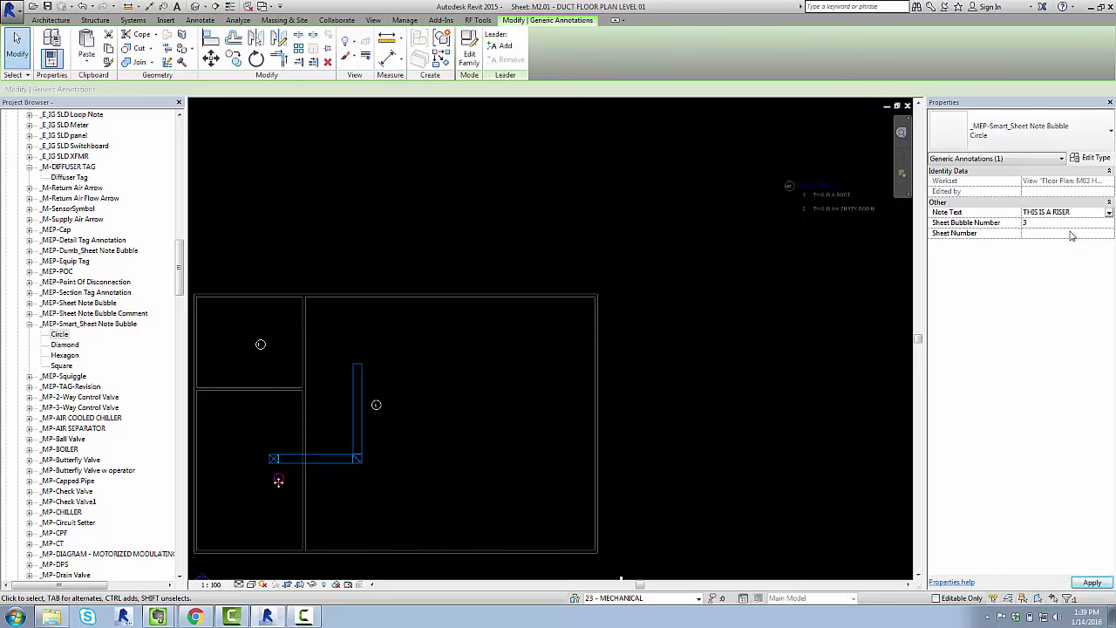
left_click(1072, 234)
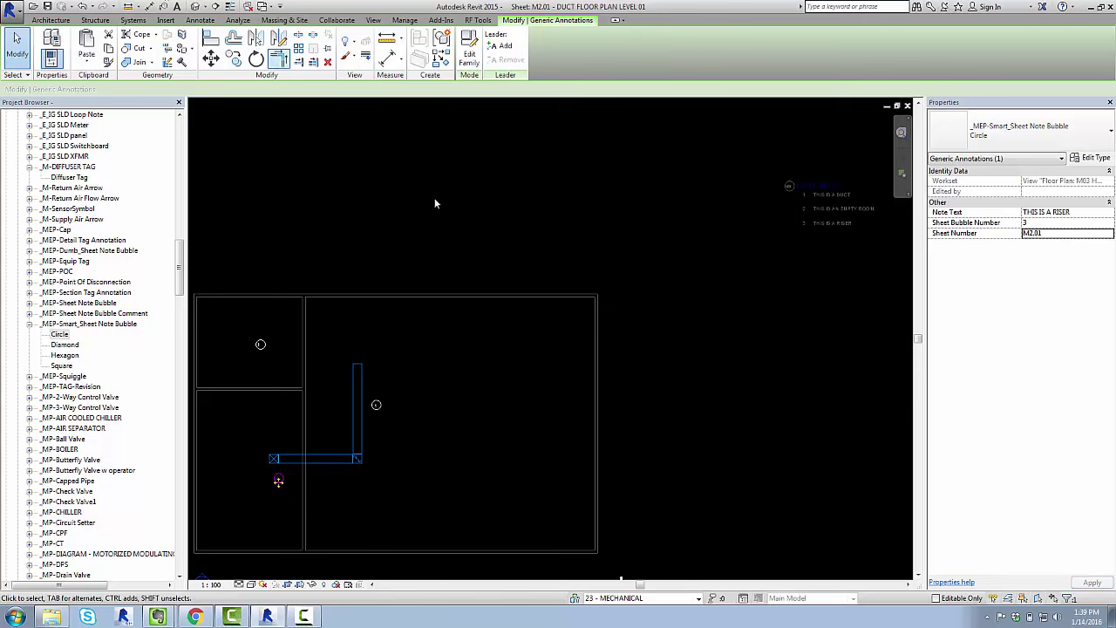
Deactivate the plan viewport and check the note entries in the Sheet Notes schedule on the sheet.
left_click(525, 223)
right_click(526, 223)
left_click(604, 280)
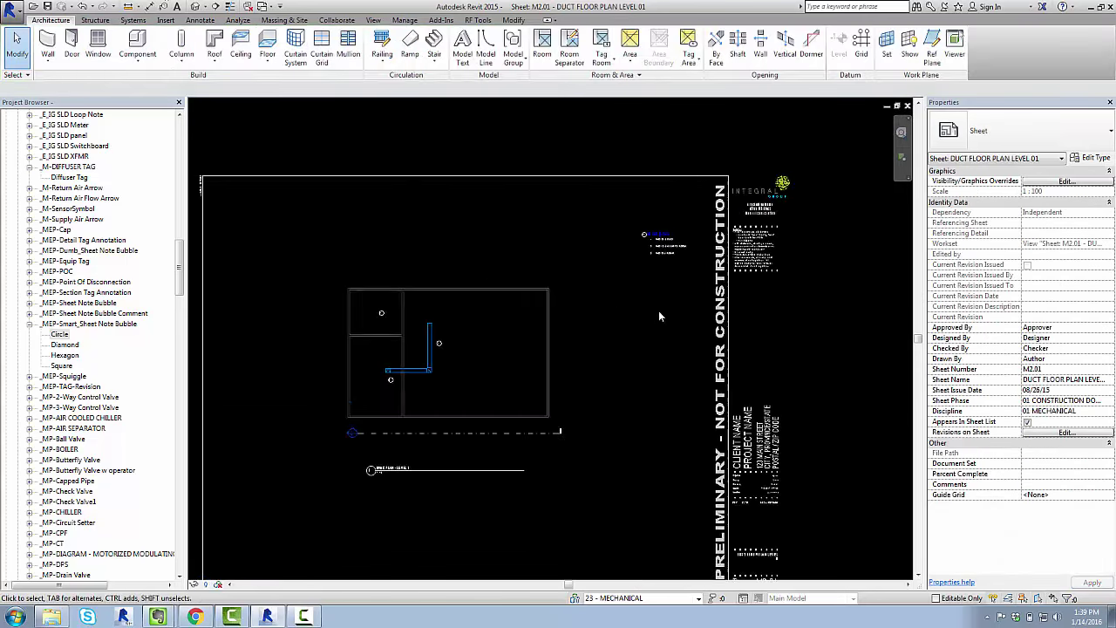
scroll(602, 238, "up", 6)
left_click(709, 204)
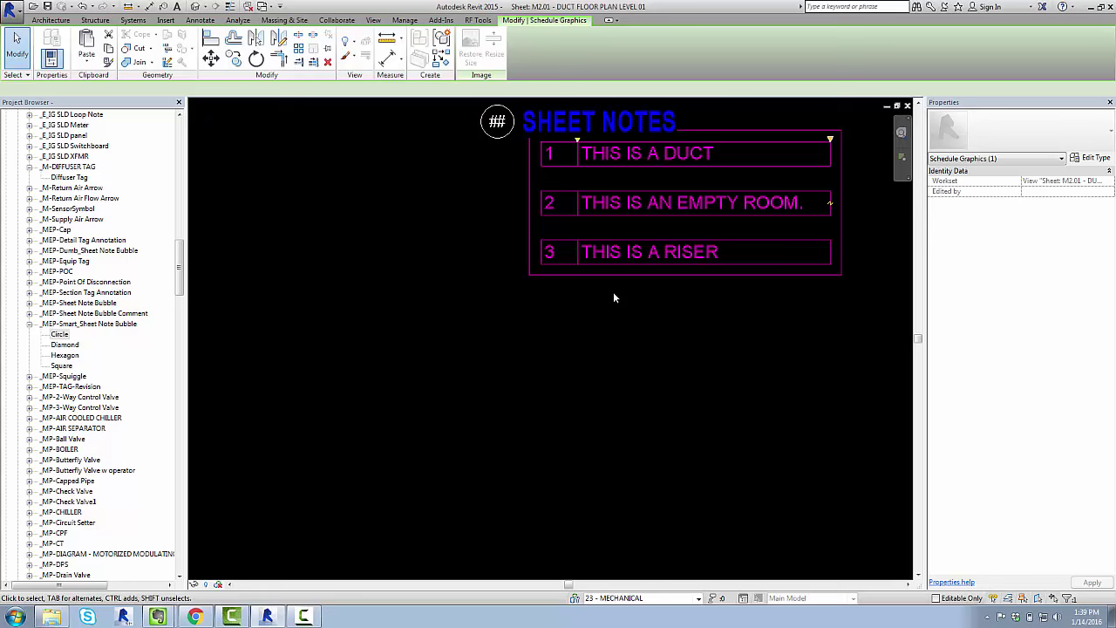
scroll(650, 284, "down", 5)
scroll(633, 288, "up", 1)
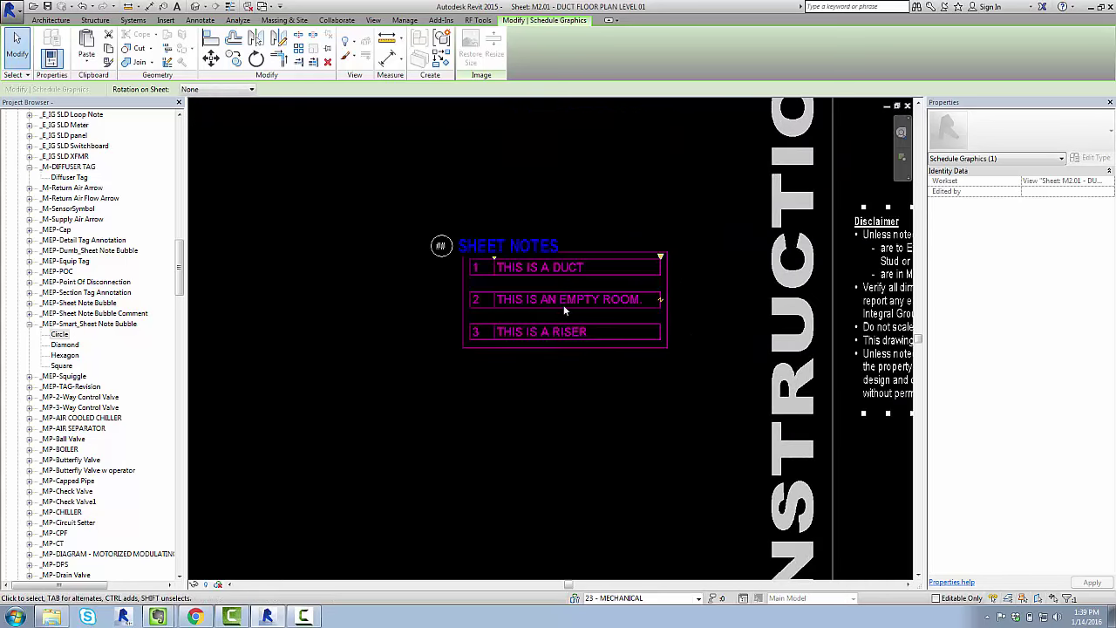
Extend bubble 2's note text in the activated plan with "MOAR TEXST THE QUICK BROWN FOX JUMPED OVER THE LAXY BIM GUY.".
scroll(564, 305, "down", 5)
scroll(532, 349, "up", 6)
left_click(510, 331)
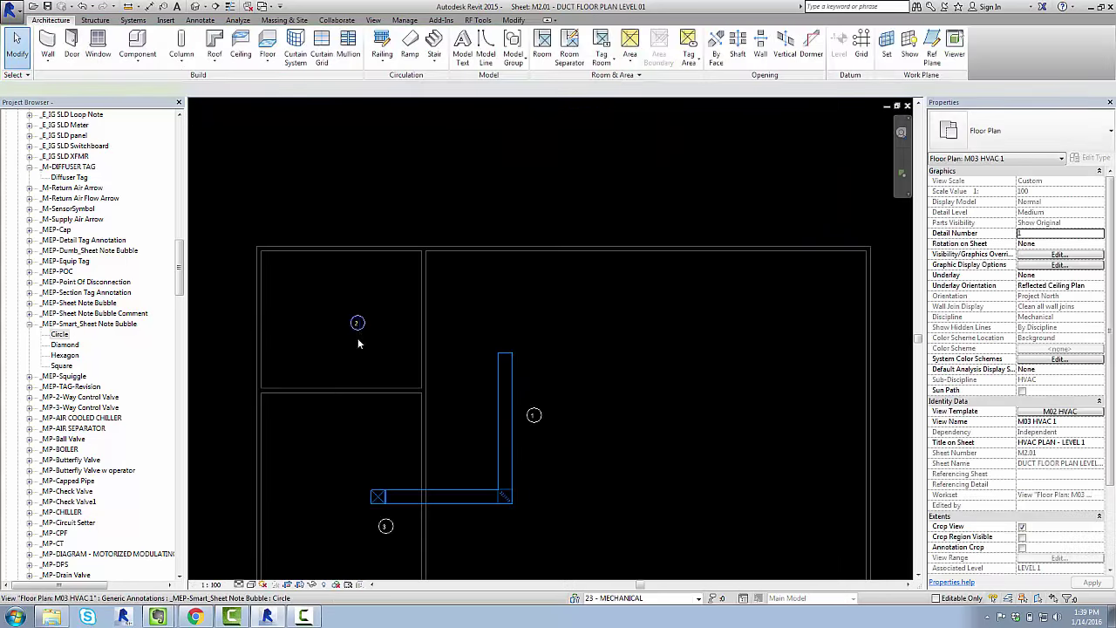
left_click(356, 325)
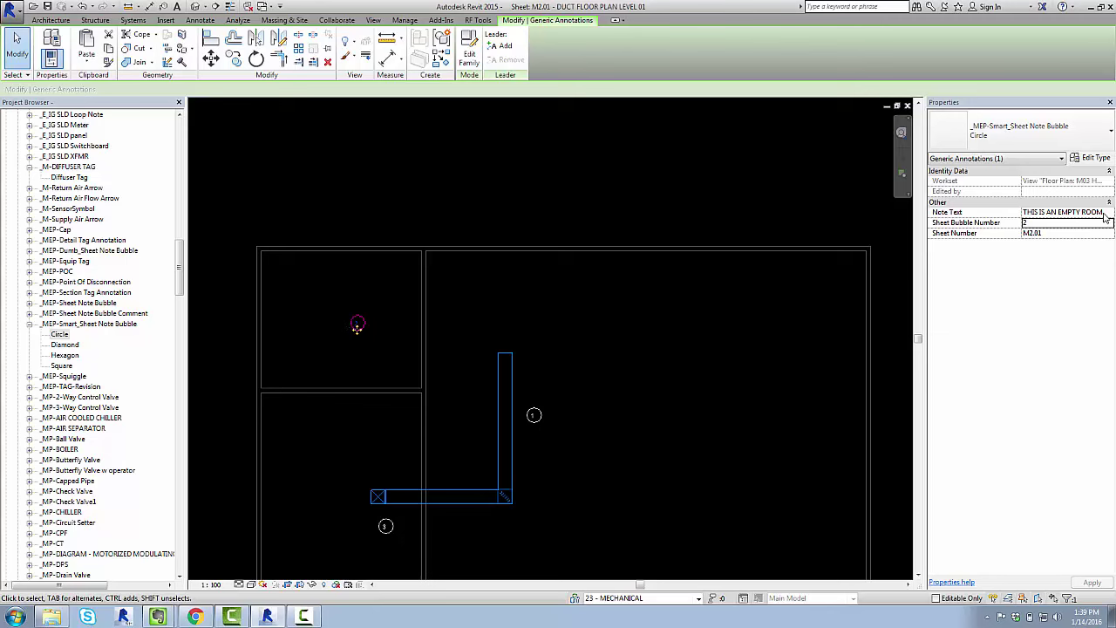
left_click(1106, 214)
left_click(1086, 217)
left_click(1085, 213)
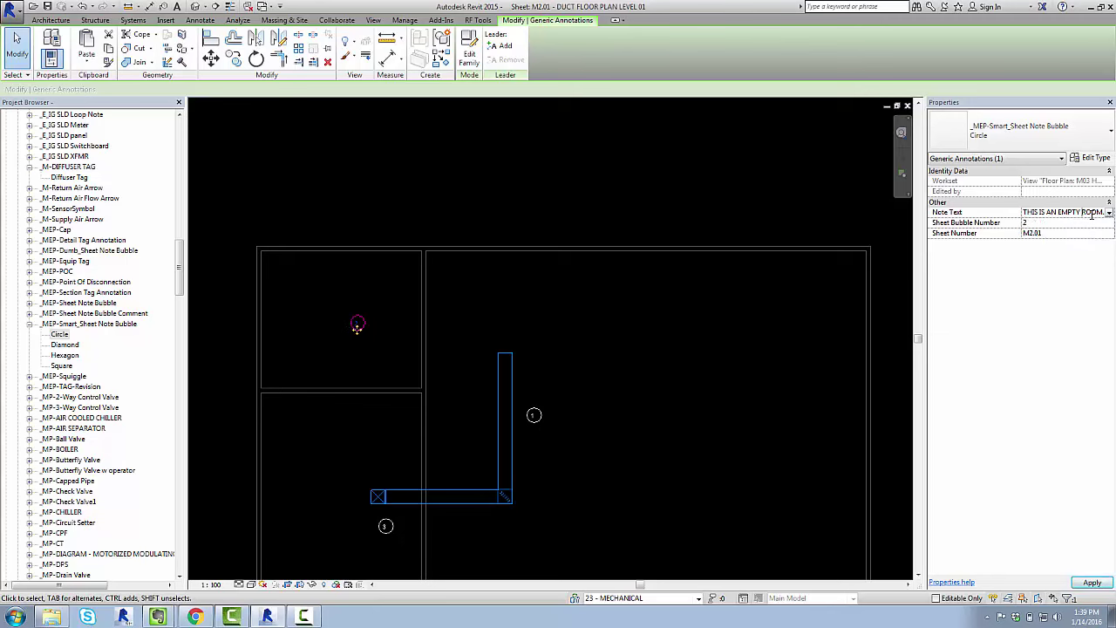
type("MOAR TEXST THE")
type(" QUICK BROWN FOX JU")
type("MPED OVER THE LAXY")
type(" BIM GUY.")
left_click(574, 166)
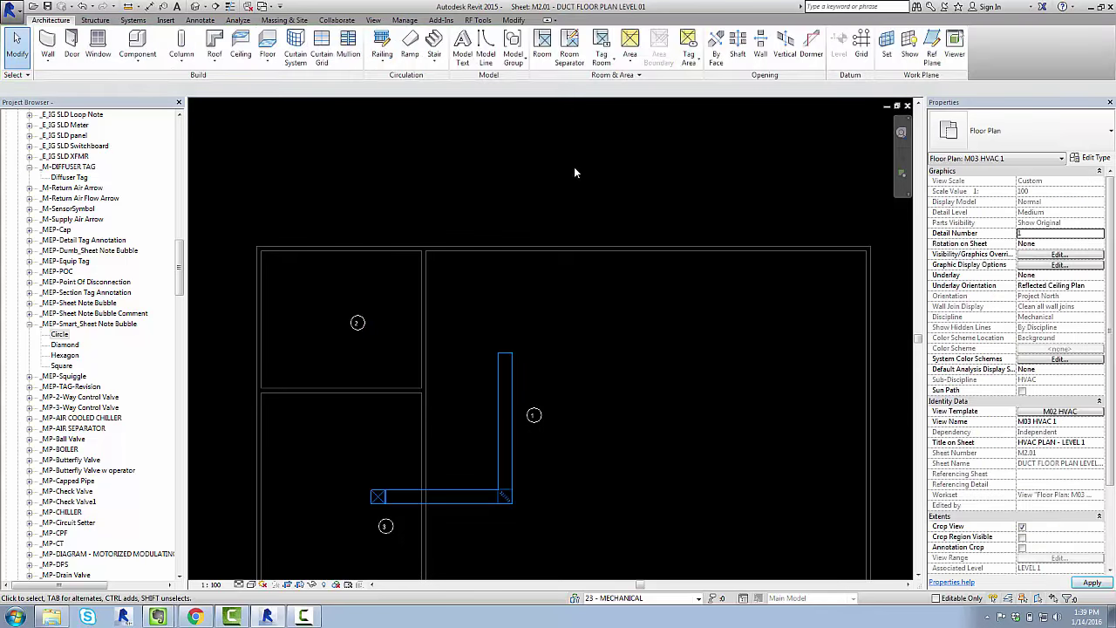
Deactivate the HVAC plan viewport and check how the longer note 2 wraps in the Sheet Notes schedule.
right_click(570, 158)
left_click(642, 217)
middle_click_drag(864, 285, 560, 310)
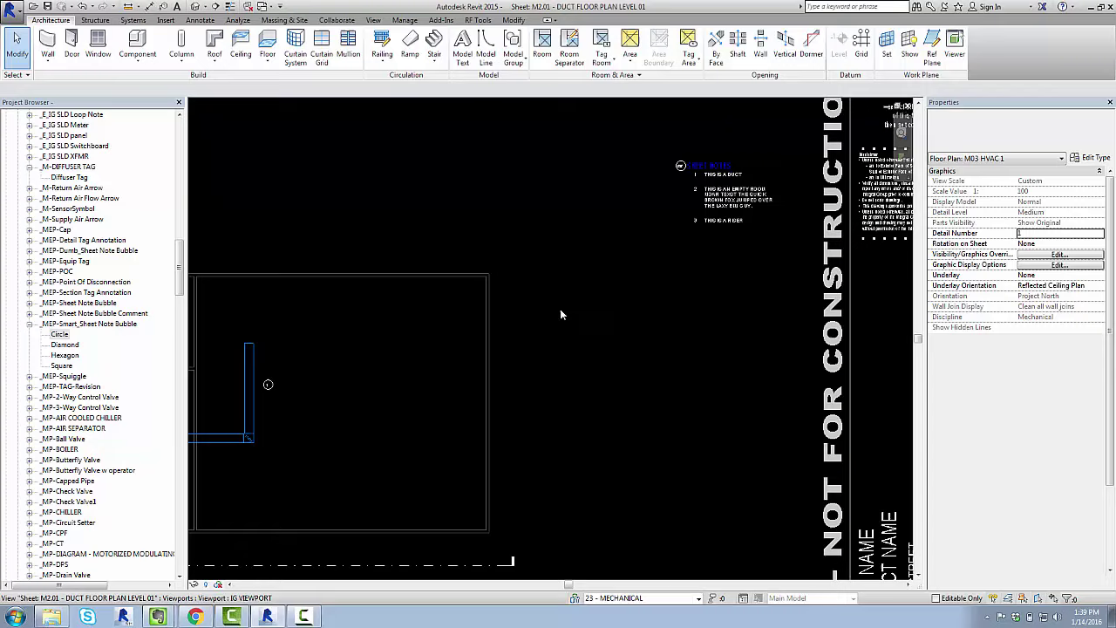
middle_click_drag(795, 210, 631, 320)
scroll(632, 319, "up", 3)
middle_click_drag(418, 303, 559, 347)
scroll(559, 347, "up", 1)
Resize the note text column of the Sheet Notes schedule, widening it and then narrowing it again.
left_click(561, 349)
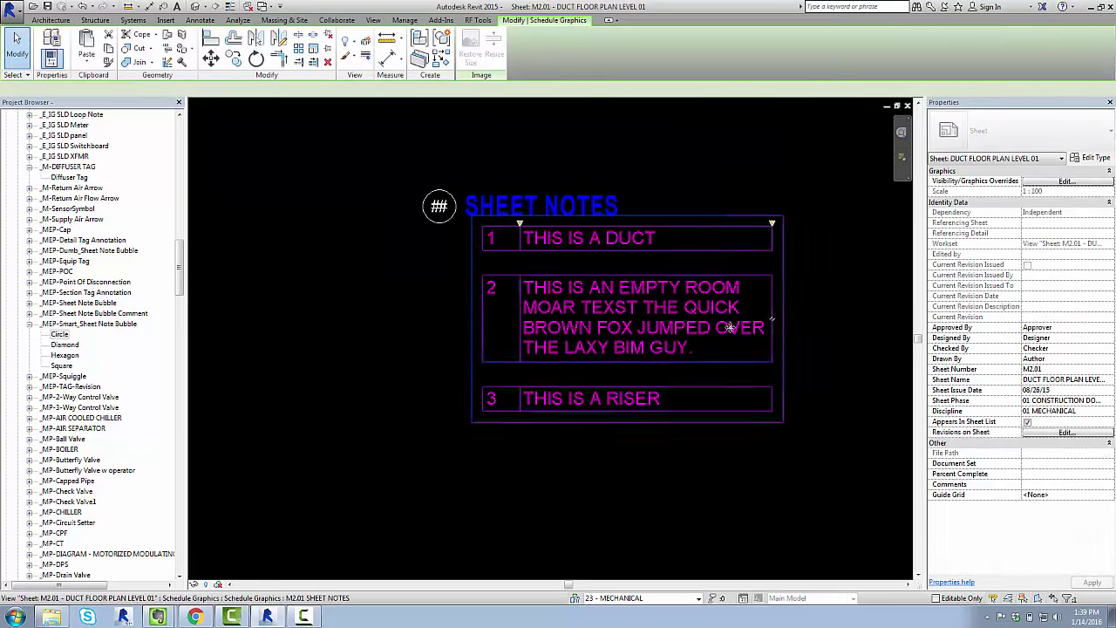
left_click_drag(773, 224, 869, 236)
scroll(798, 311, "down", 2)
middle_click_drag(798, 311, 612, 312)
scroll(626, 284, "up", 1)
left_click_drag(656, 256, 583, 305)
middle_click_drag(489, 308, 596, 276)
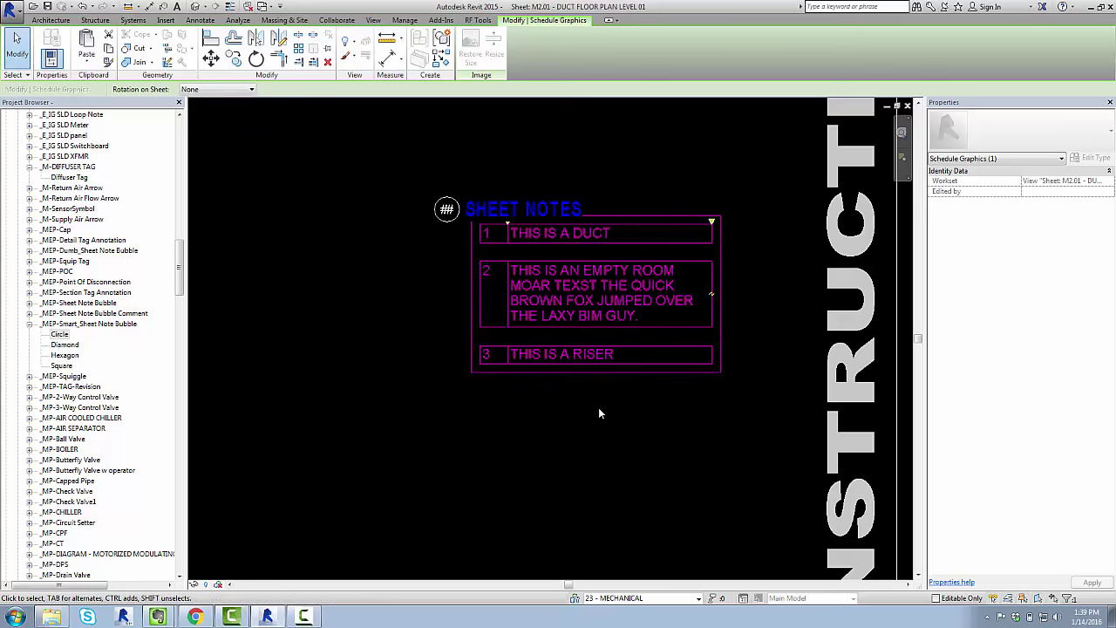
Review the Sheet Notes schedule against the plan and activate the HVAC plan viewport for editing.
scroll(587, 221, "down", 5)
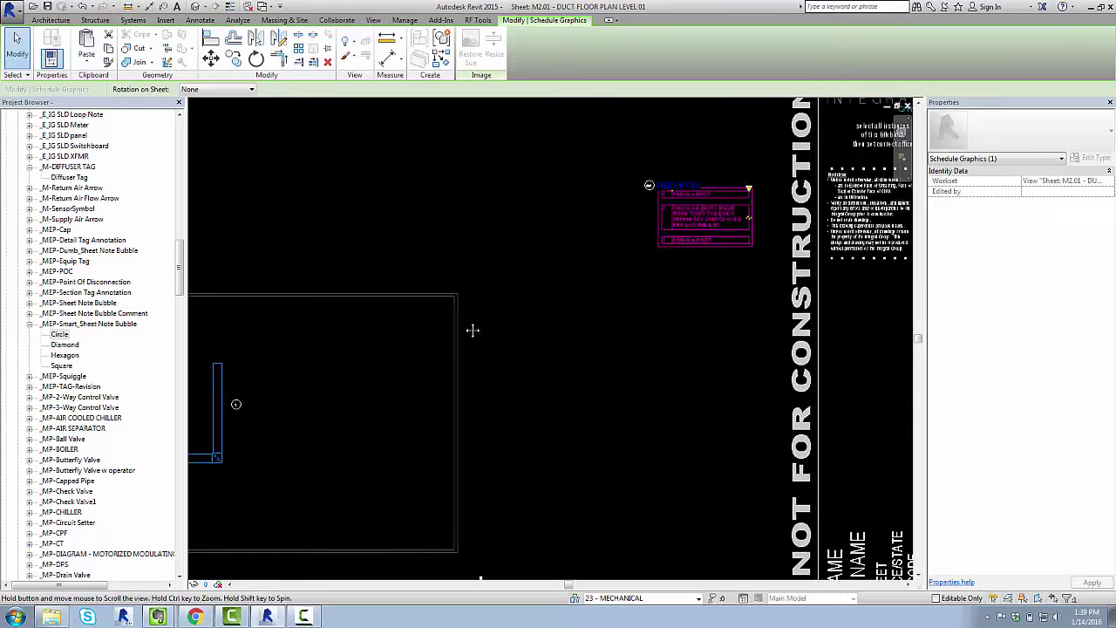
scroll(584, 315, "up", 3)
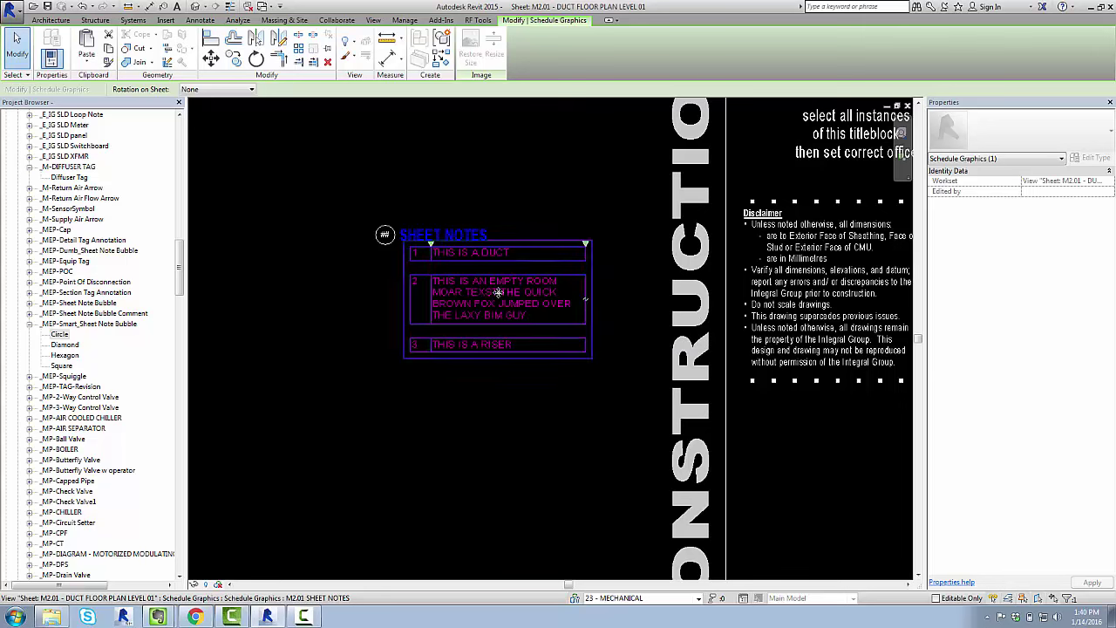
scroll(494, 286, "up", 1)
scroll(699, 512, "down", 3)
middle_click_drag(699, 513, 840, 272)
scroll(839, 272, "down", 4)
scroll(558, 332, "up", 4)
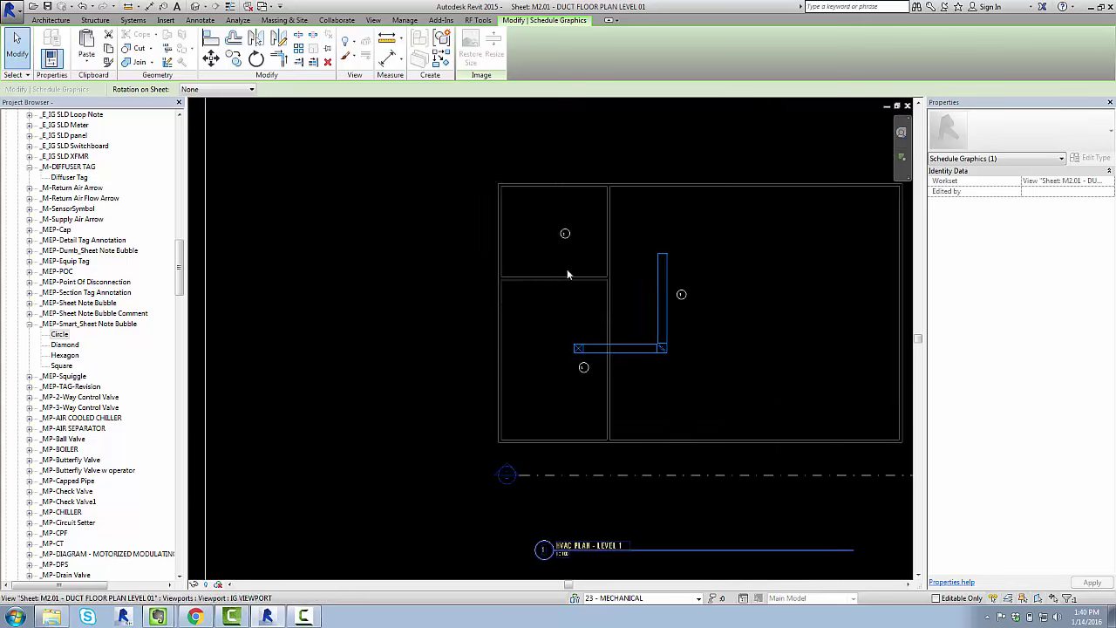
scroll(635, 260, "up", 2)
middle_click_drag(635, 260, 539, 307)
left_click(437, 270)
key("Escape")
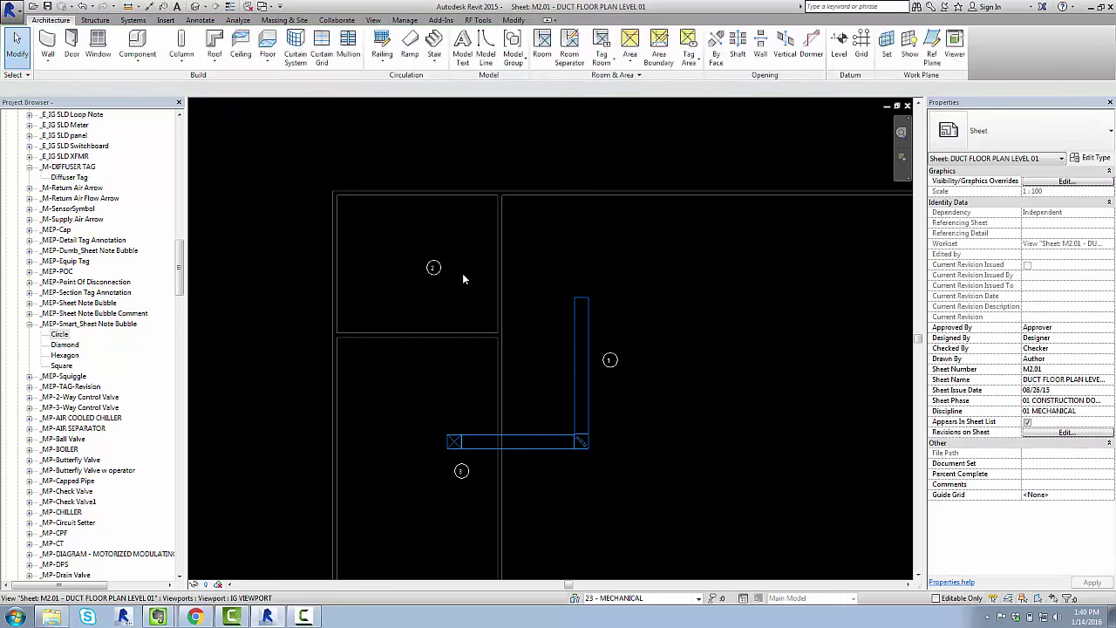
right_click(476, 271)
left_click(531, 327)
Copy bubble 2 to a spot slightly lower and to its right within the upper-left room.
left_click(436, 273)
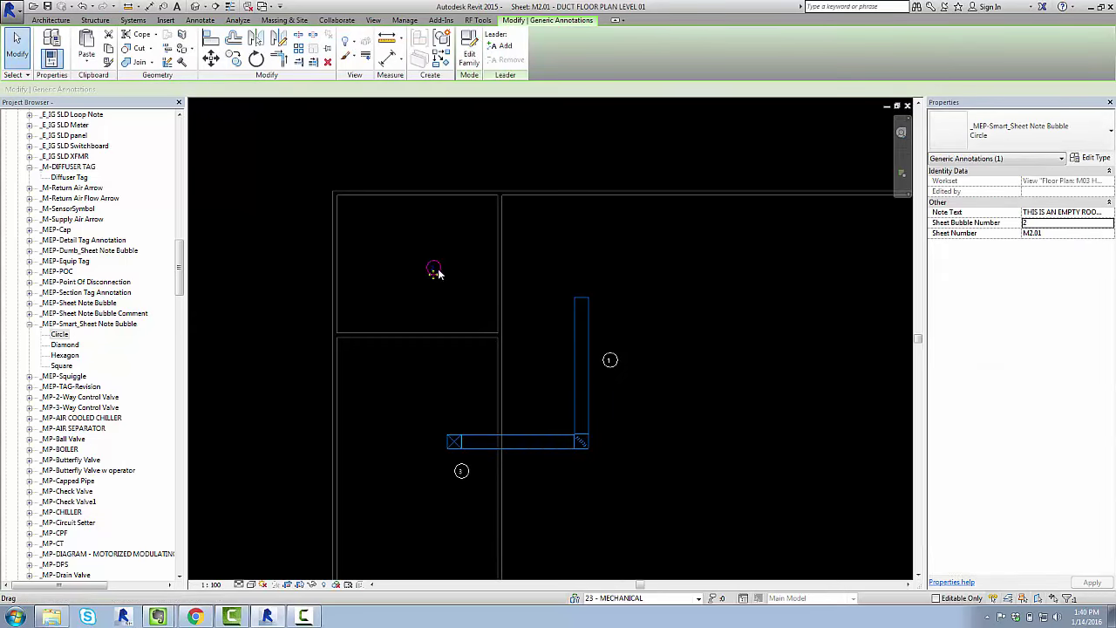
left_click_drag(437, 274, 476, 288, "ctrl")
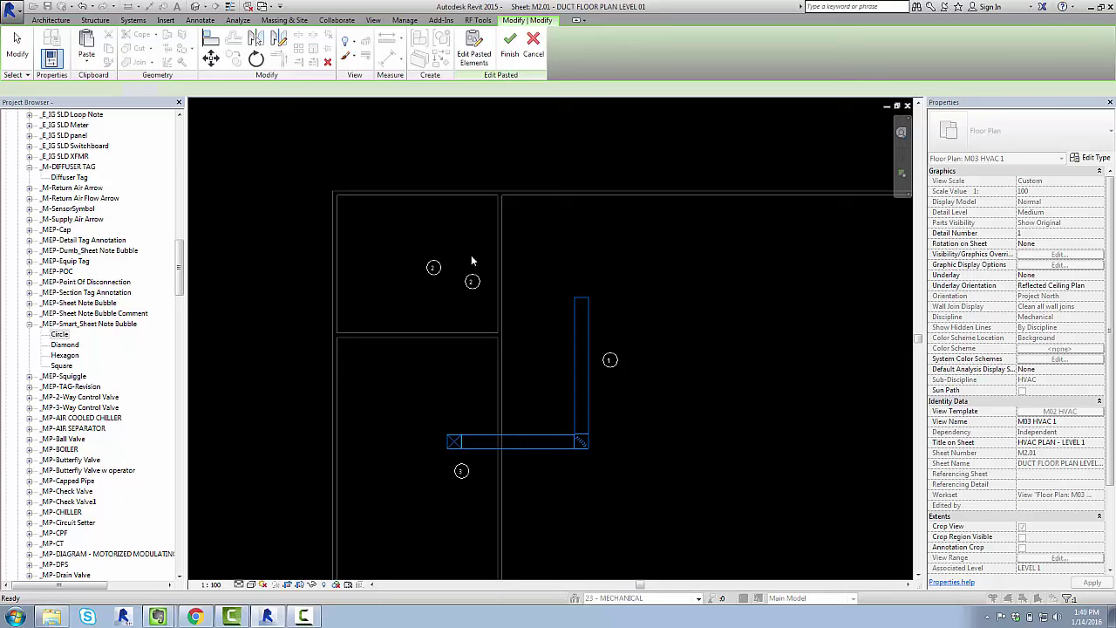
key("Escape")
Compare the two number 2 bubbles in the plan with the note 2 entry in the Sheet Notes schedule.
scroll(471, 255, "up", 3)
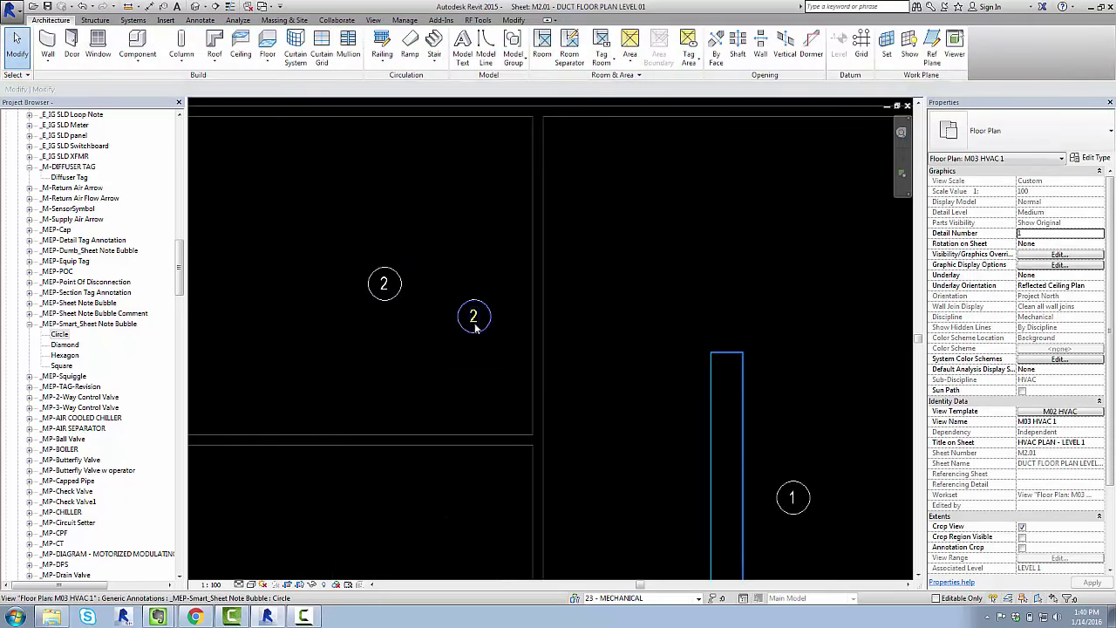
scroll(440, 296, "down", 5)
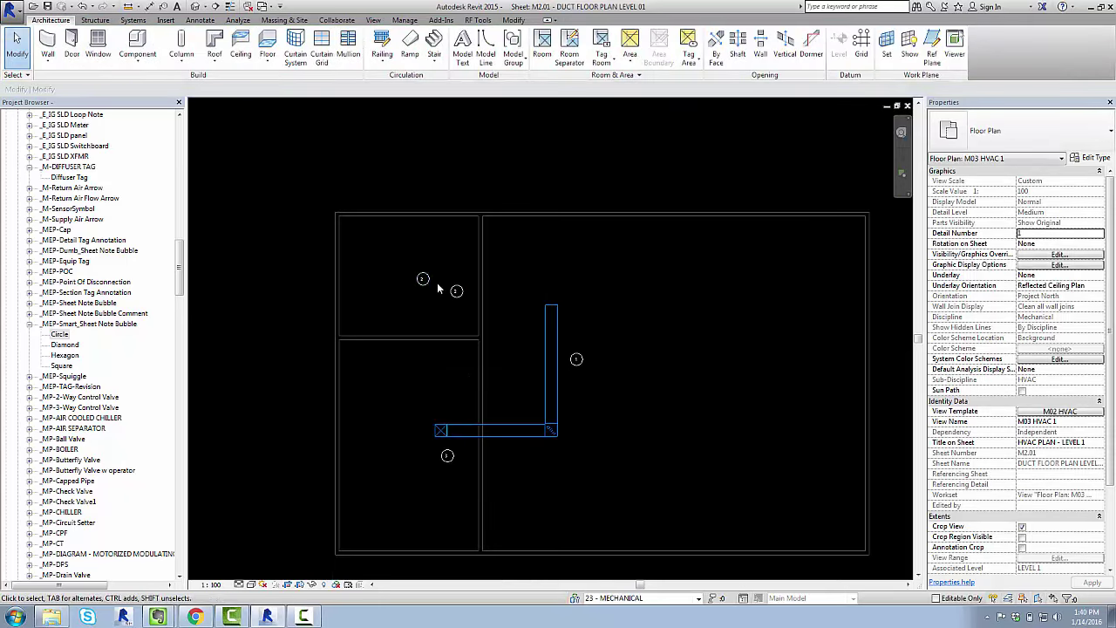
scroll(481, 279, "up", 6)
scroll(558, 234, "up", 2)
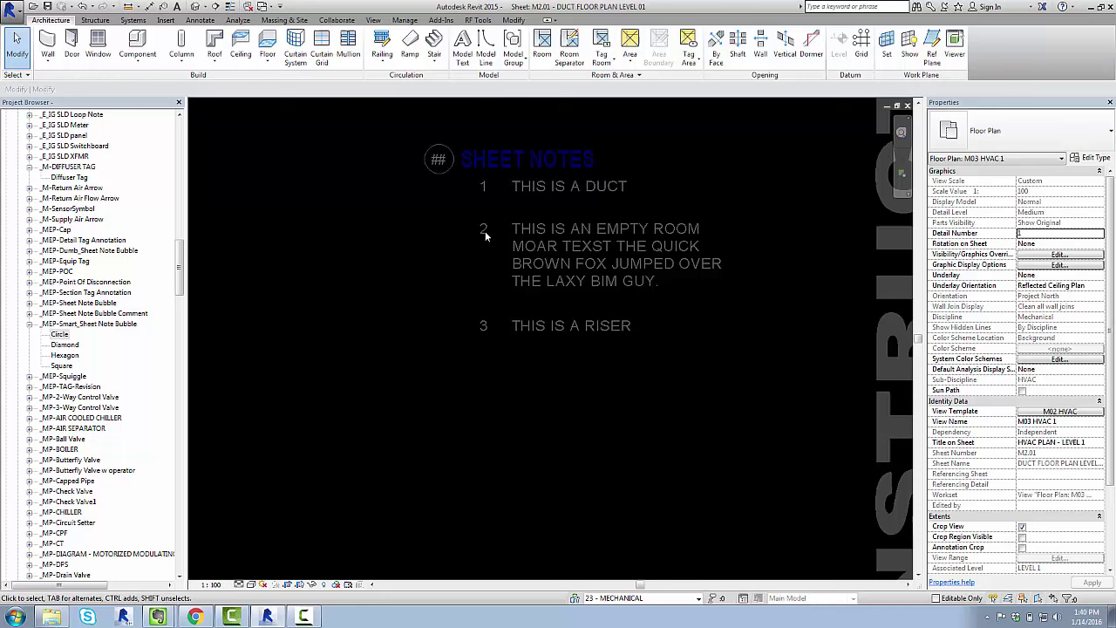
scroll(643, 246, "down", 4)
middle_click_drag(610, 240, 770, 209)
middle_click_drag(526, 271, 550, 254)
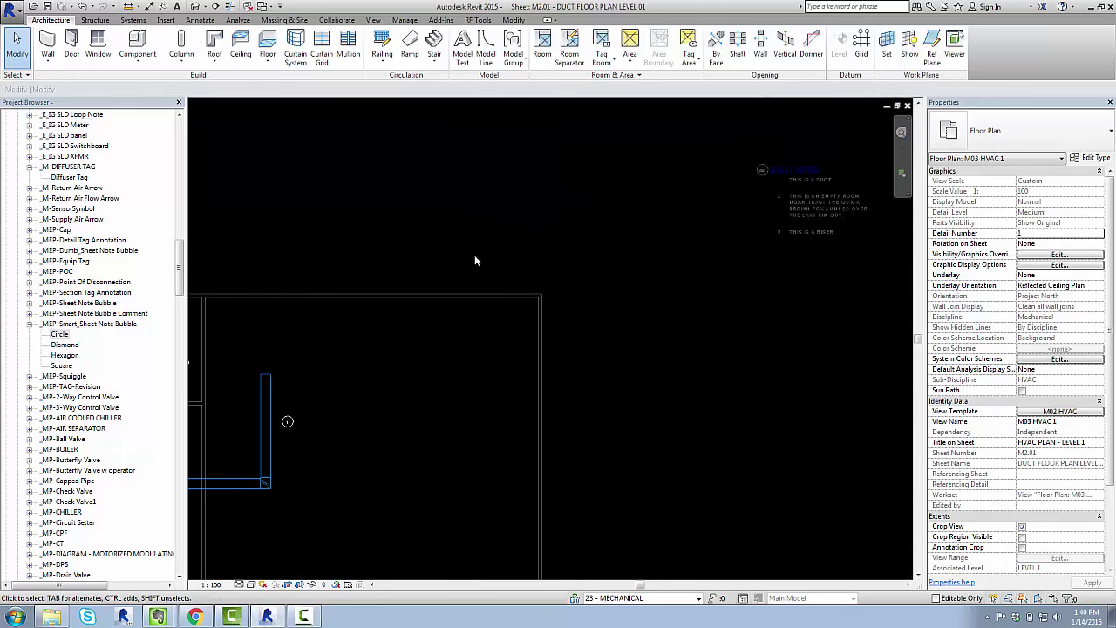
Replace the note text of the copied number 2 bubble with "SOMETHIN GDIFFERENT".
middle_click_drag(410, 279, 673, 244)
scroll(418, 322, "up", 4)
left_click(478, 331)
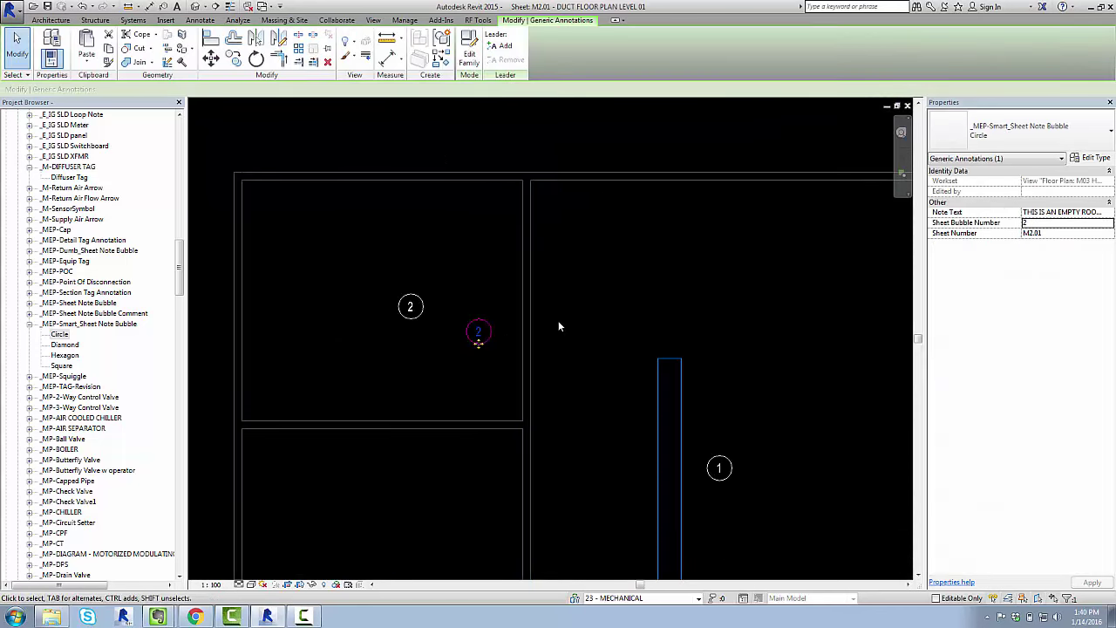
left_click(1068, 212)
left_click_drag(1068, 212, 1016, 211)
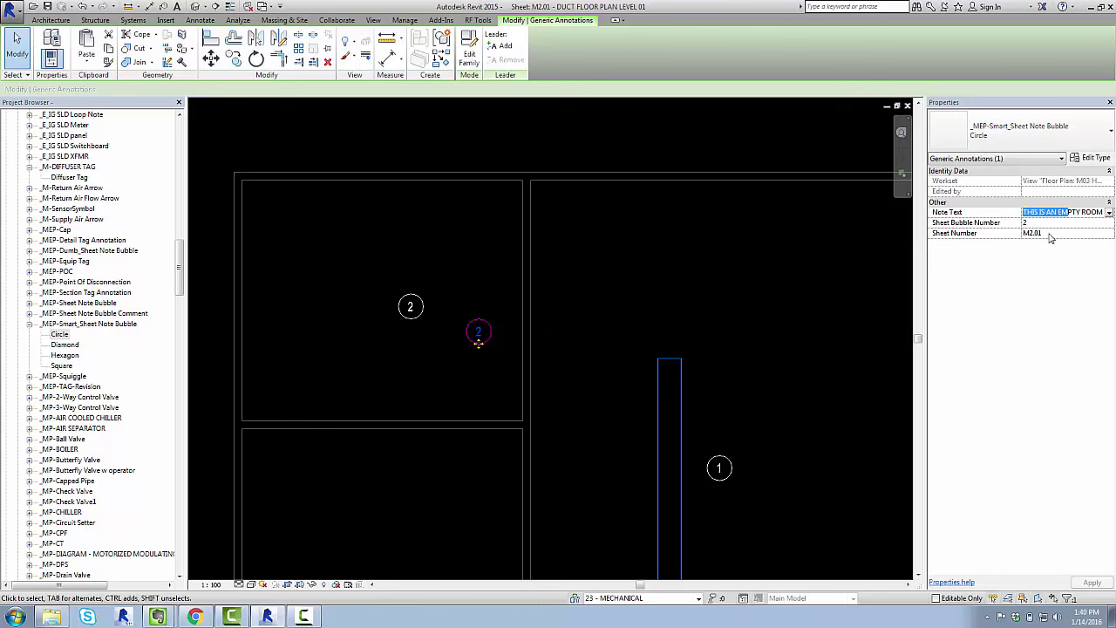
key("Delete")
key("Delete")
key("Delete")
key("Delete")
key("Delete")
key("Delete")
key("Delete")
key("Delete")
key("Delete")
key("Delete")
key("Delete")
key("Delete")
key("Delete")
key("Delete")
key("Delete")
key("Delete")
key("Delete")
key("Delete")
key("Delete")
key("Delete")
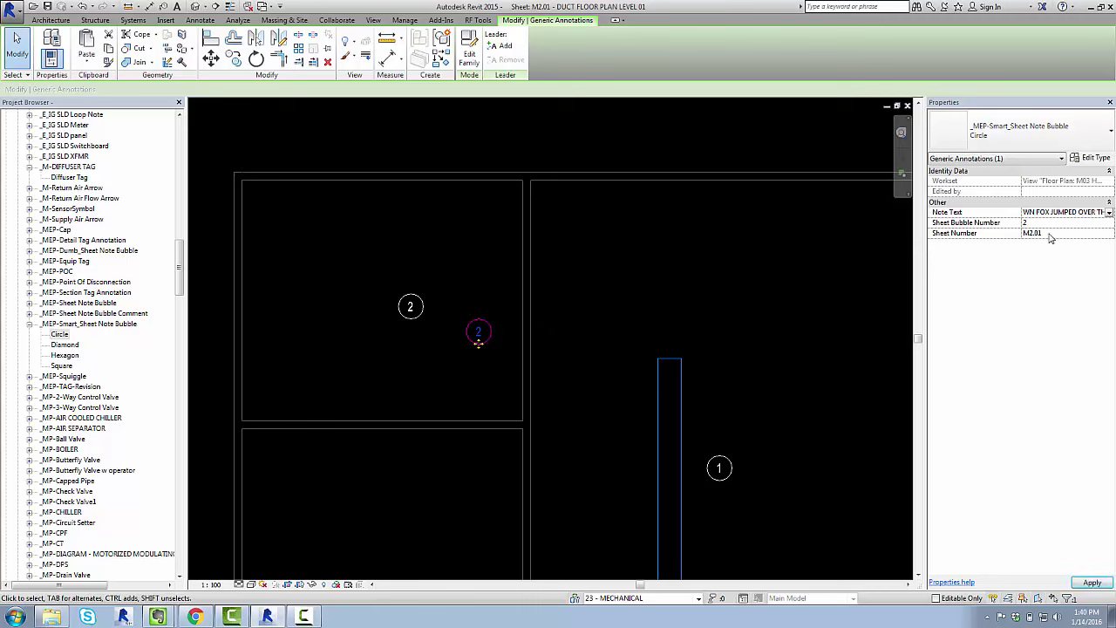
type("E LAZY B")
type("SOMETHIN GDIFFERENT ...")
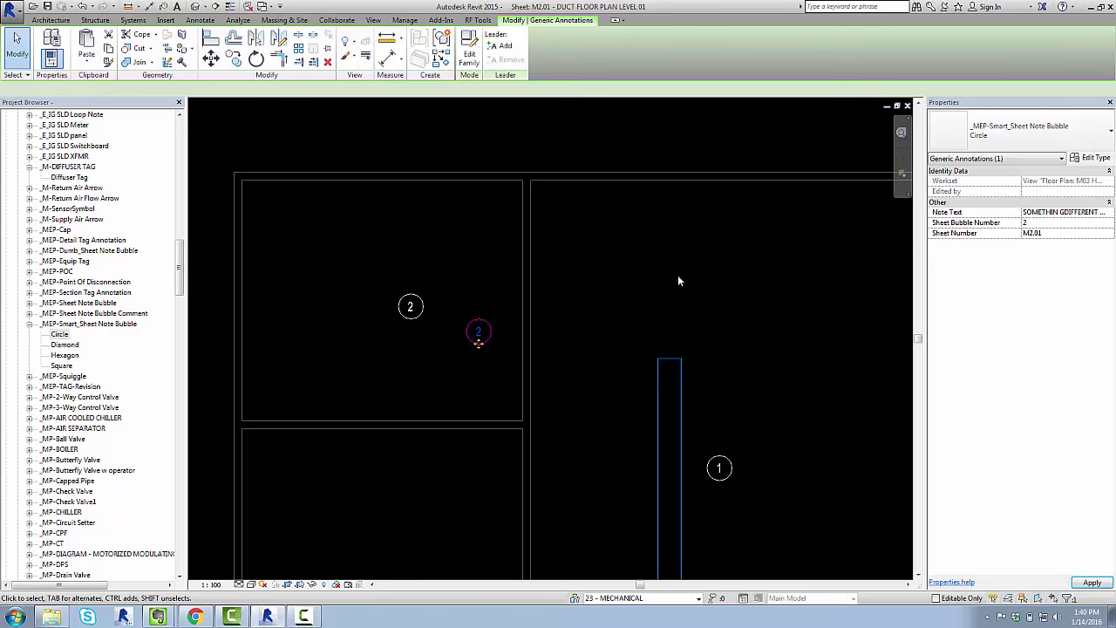
Examine how the Sheet Notes schedule lists note 2 when its two bubbles carry different note texts.
middle_click_drag(678, 281, 418, 301)
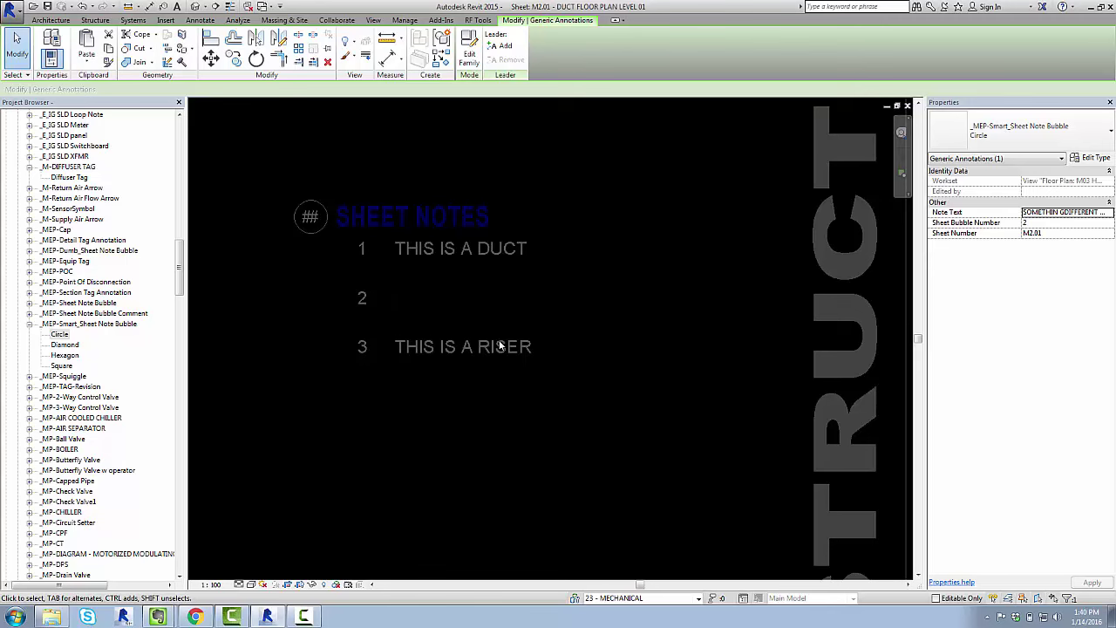
scroll(399, 271, "down", 3)
middle_click_drag(349, 361, 789, 237)
middle_click_drag(366, 276, 602, 286)
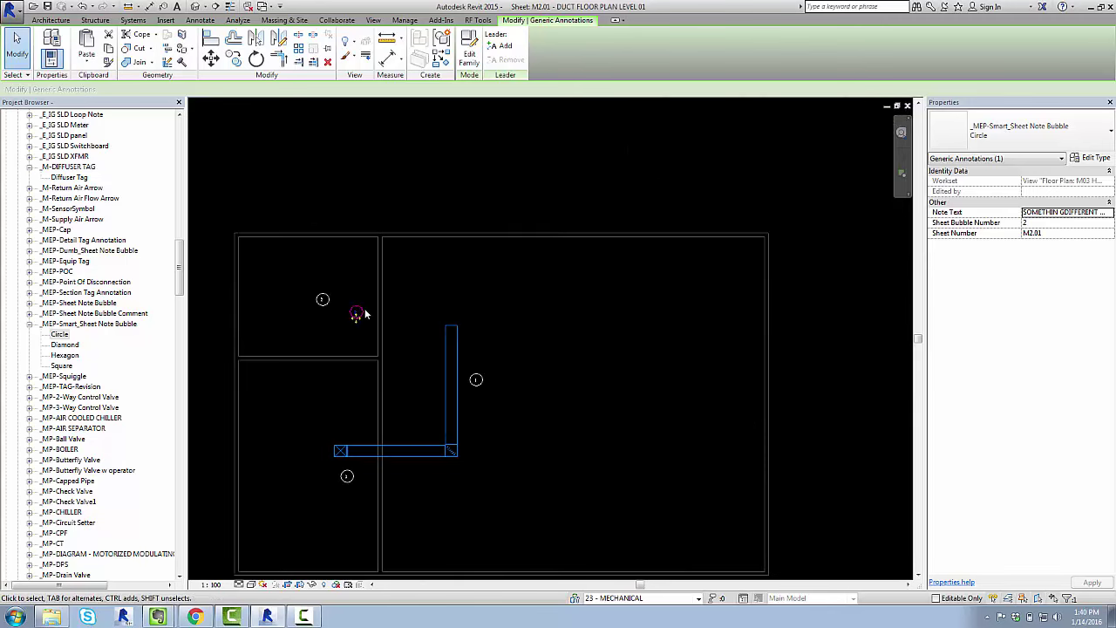
middle_click_drag(414, 281, 409, 284)
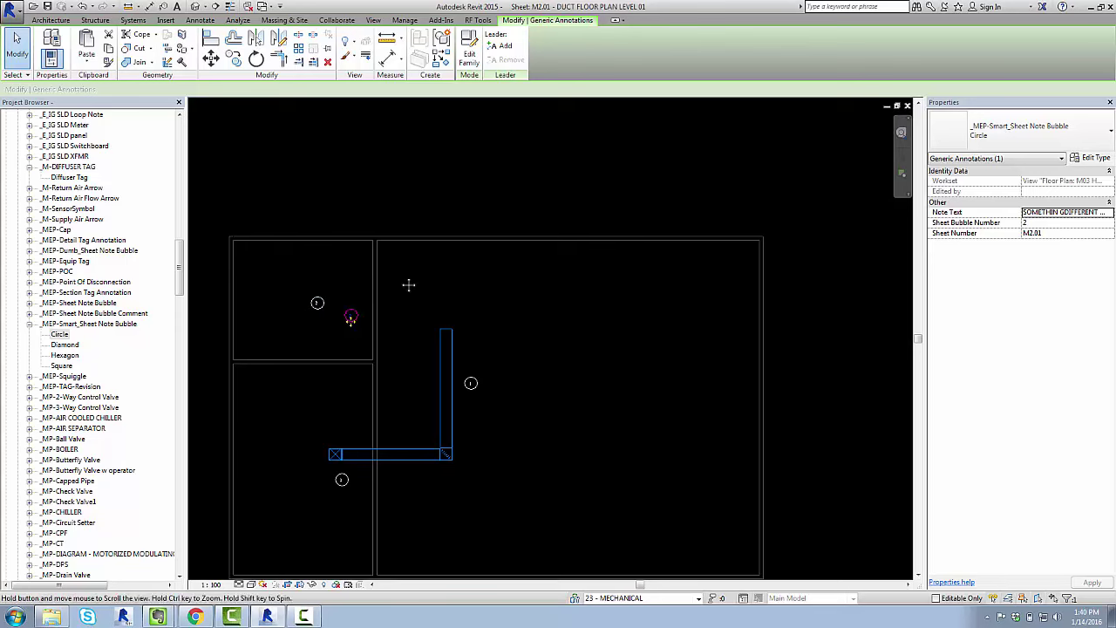
scroll(409, 284, "down", 3)
scroll(375, 367, "up", 4)
scroll(434, 381, "up", 2)
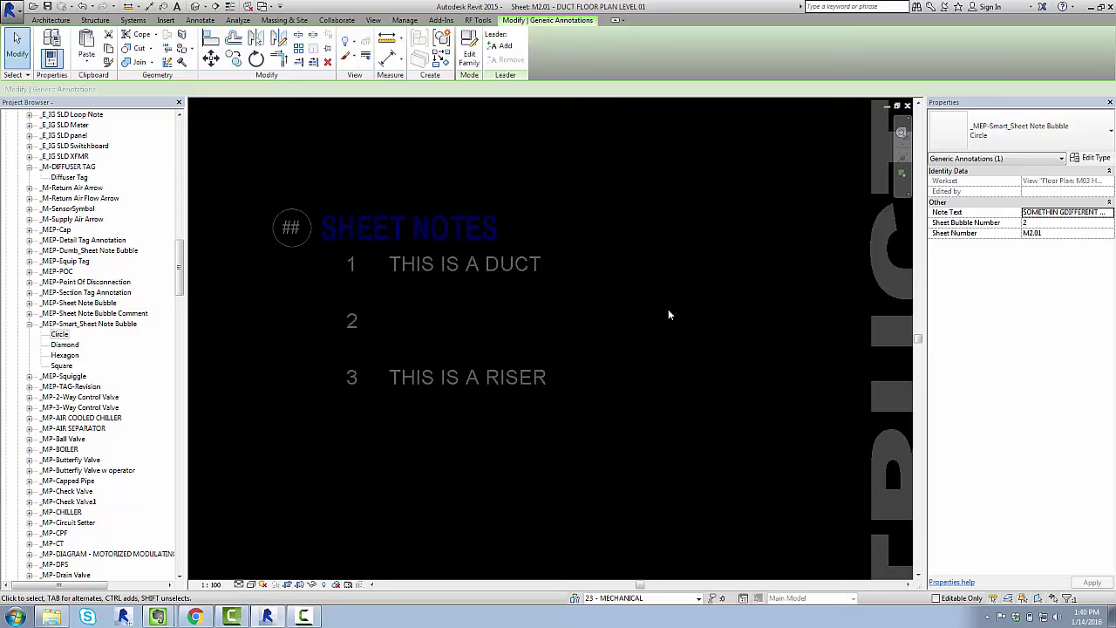
scroll(668, 309, "down", 5)
Select both number 2 bubbles together and replace their note text with wording that includes "I REALLY WNATED TO SAY".
scroll(505, 349, "up", 3)
middle_click_drag(383, 408, 543, 354)
scroll(542, 354, "up", 2)
left_click_drag(399, 284, 567, 371)
left_click(550, 292)
left_click(475, 313)
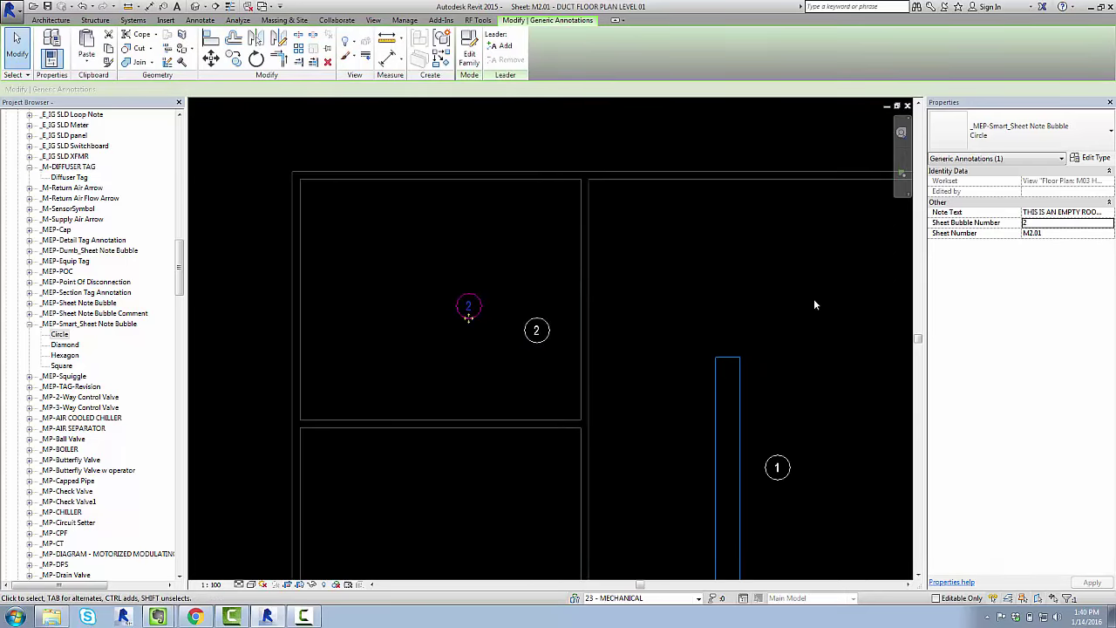
left_click(537, 330, "ctrl")
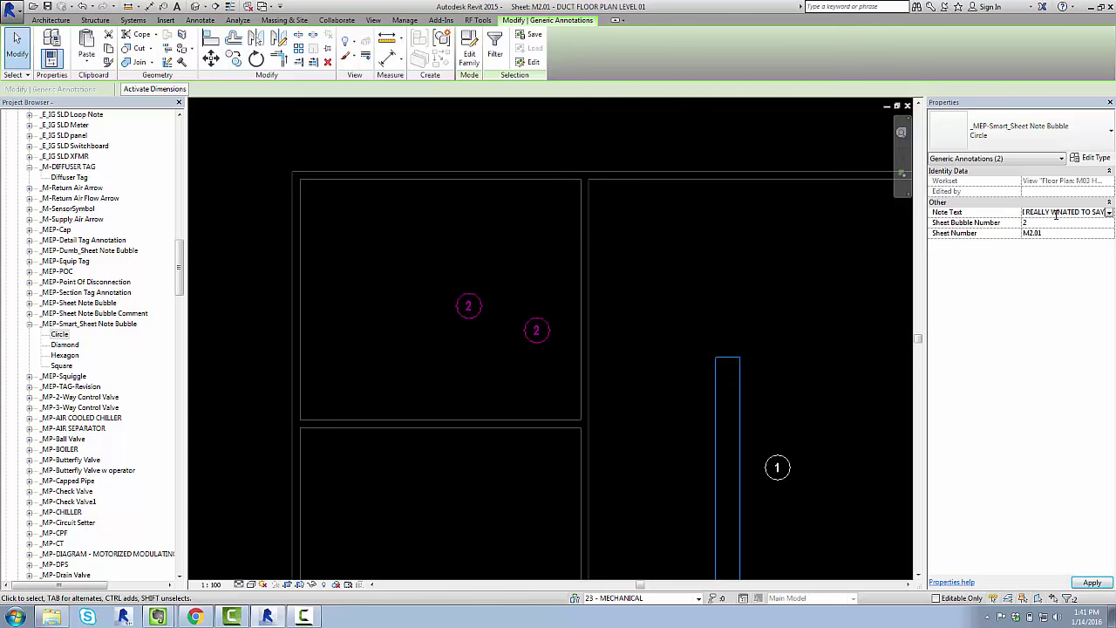
left_click(662, 271)
Check the note 2 entry in the Sheet Notes schedule and look over the bubbles in the plan.
scroll(541, 334, "down", 3)
middle_click_drag(907, 270, 394, 386)
scroll(645, 335, "up", 3)
scroll(826, 190, "down", 6)
middle_click_drag(728, 250, 648, 299)
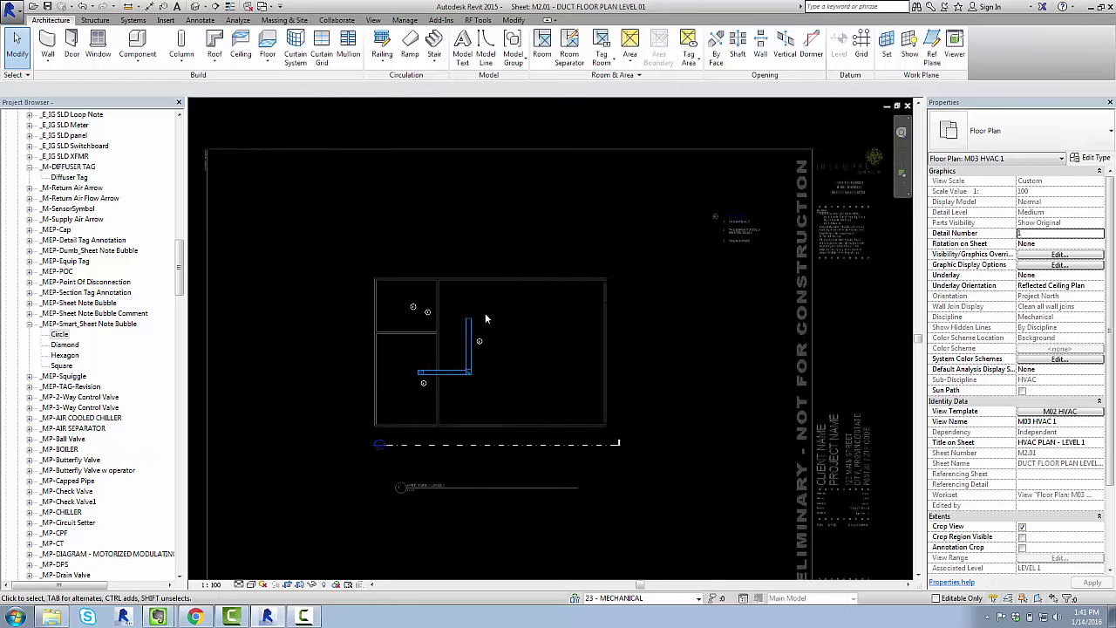
scroll(485, 314, "up", 2)
middle_click_drag(549, 338, 469, 342)
scroll(470, 342, "down", 2)
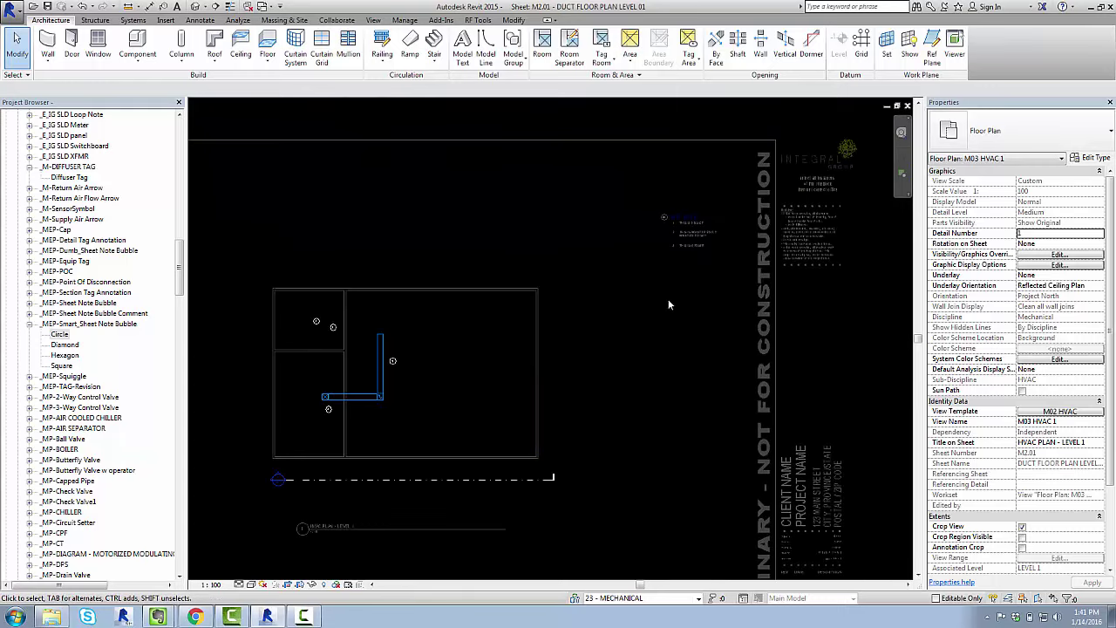
scroll(460, 347, "up", 2)
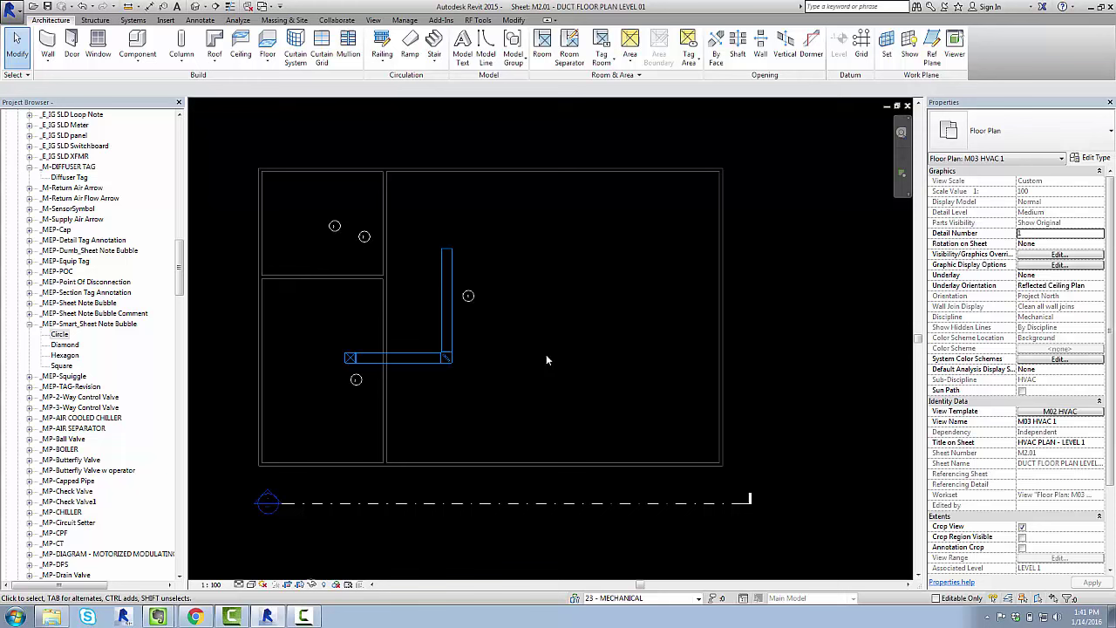
Select bubble 1 and both number 2 bubbles together to inspect their shared properties, then clear the selection.
left_click(469, 296)
left_click(364, 236, "ctrl")
left_click(332, 228, "ctrl")
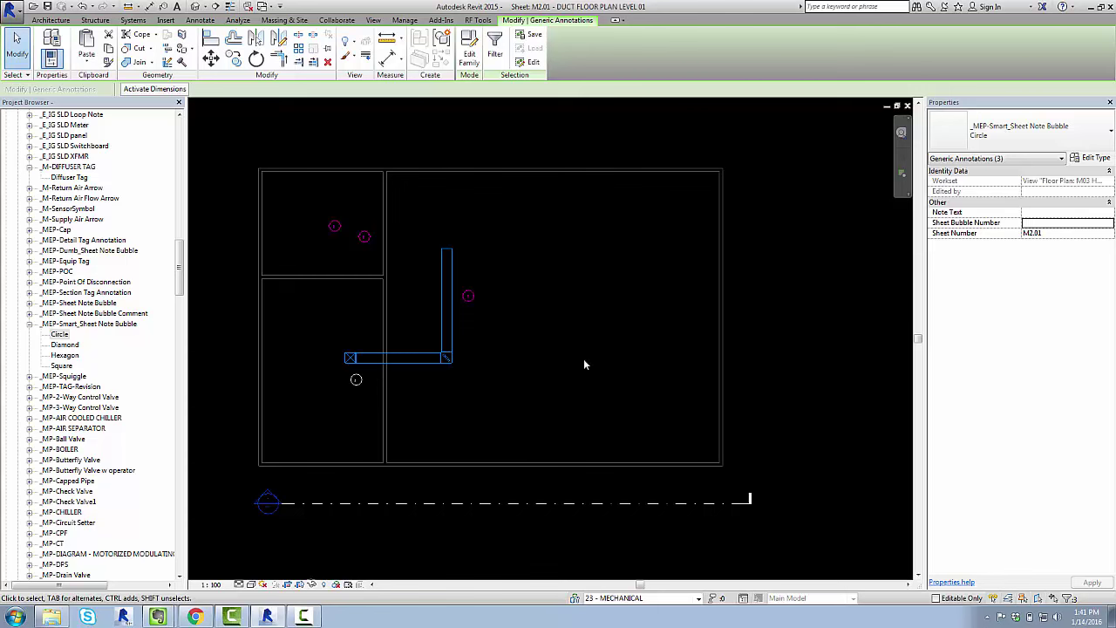
double_click(660, 260)
Deactivate the HVAC plan viewport and switch to sheet M3.01, HYDRONIC FLOOR PLAN LEVEL 01, in a maximized view.
right_click(643, 230)
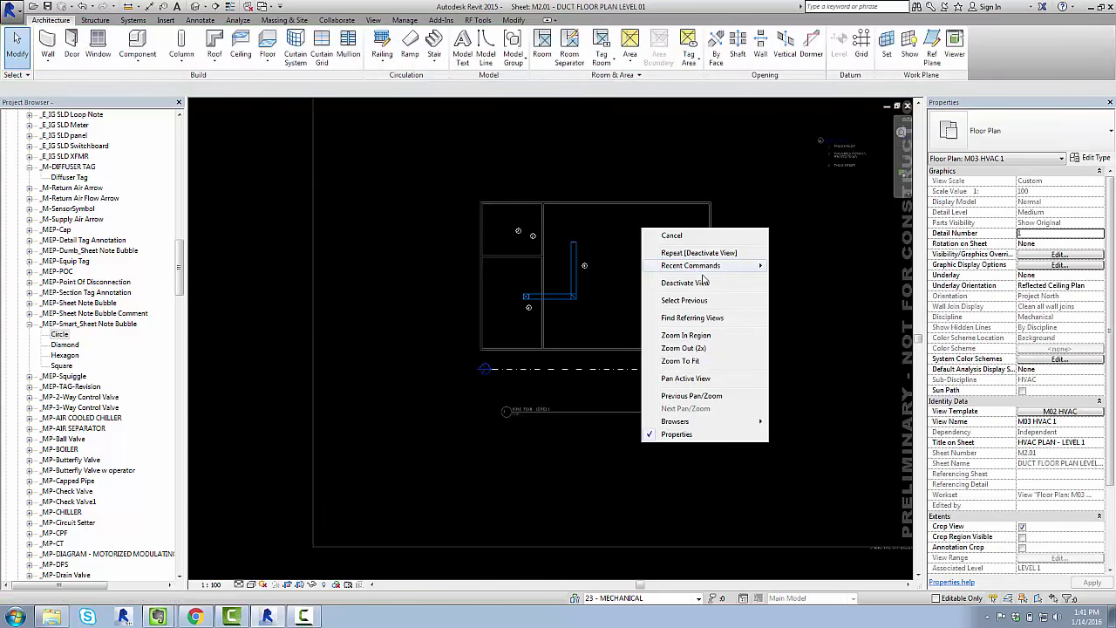
left_click(696, 285)
key("w")
key("t")
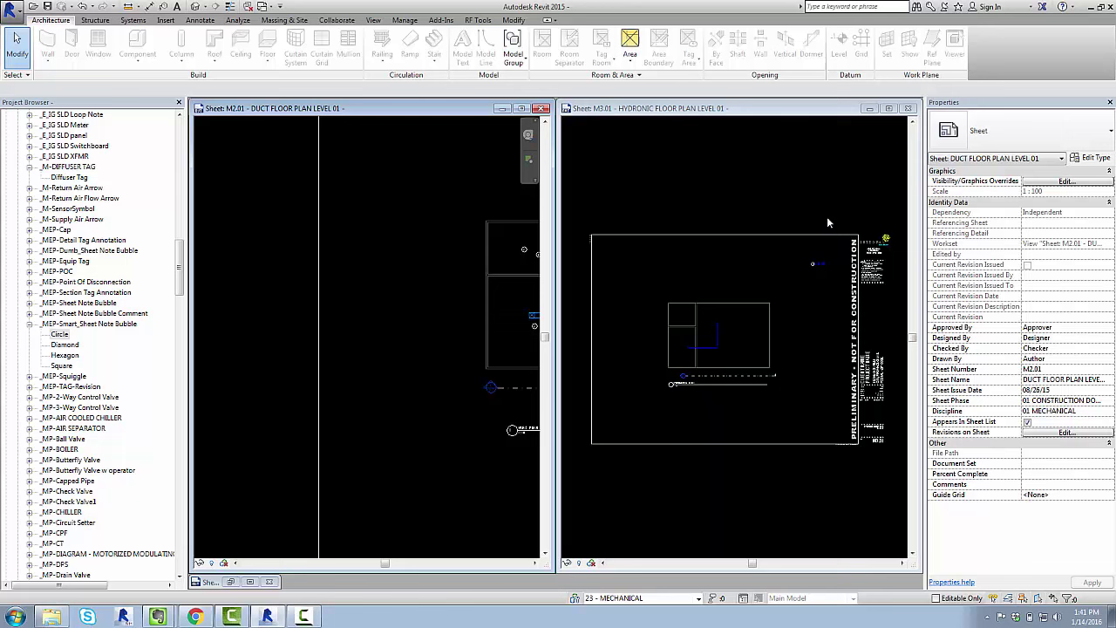
left_click(889, 108)
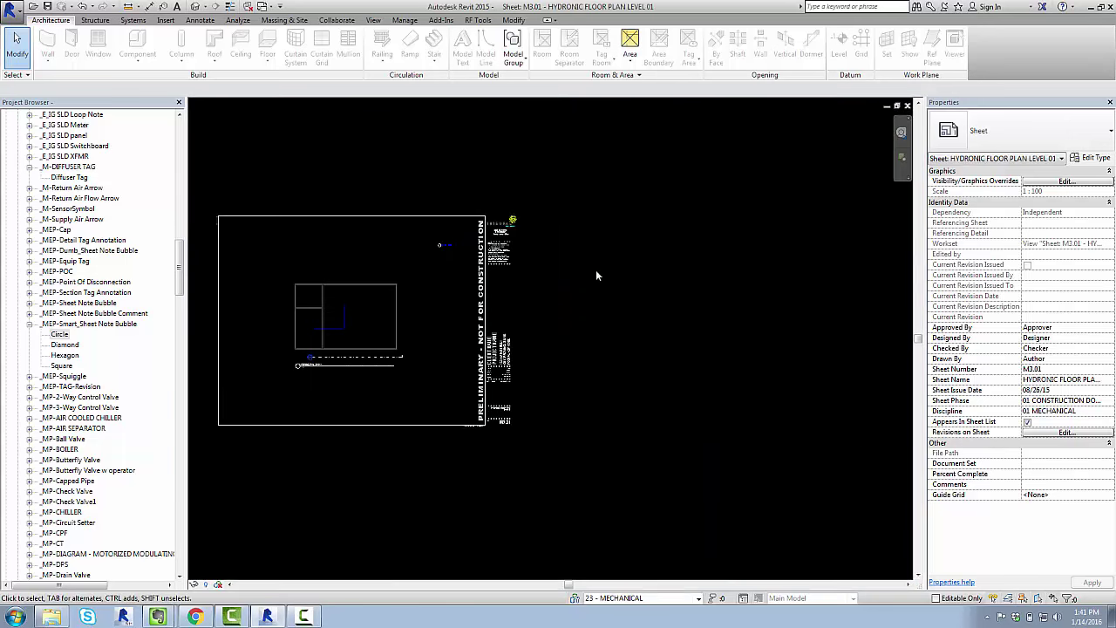
scroll(555, 307, "up", 5)
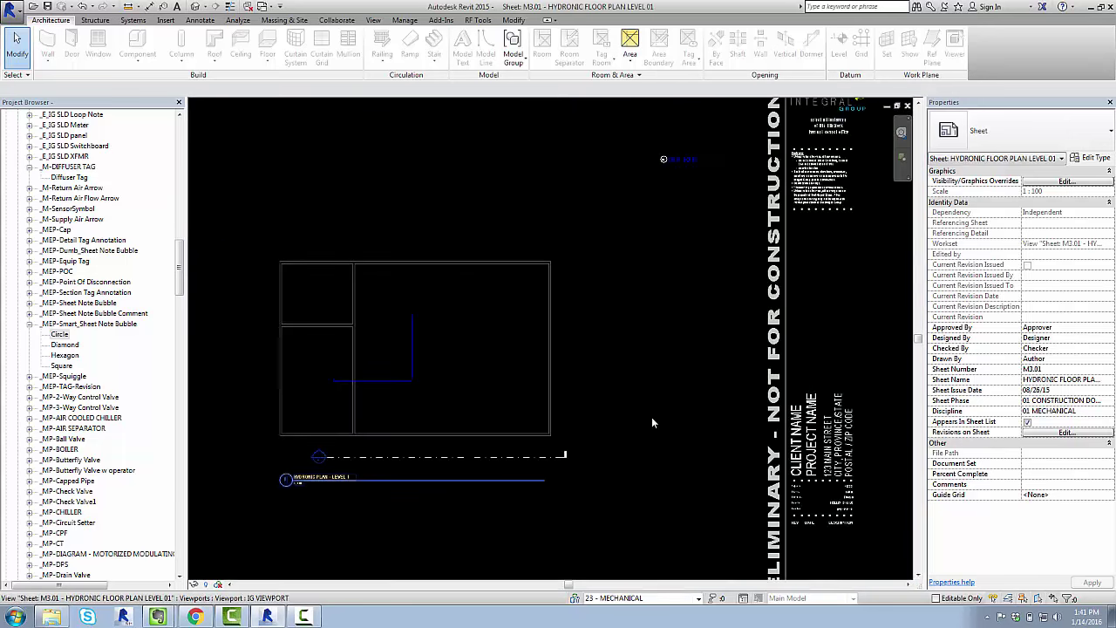
Try to paste the copied note bubble directly onto sheet M3.01 and dismiss the error.
middle_click_drag(555, 337, 705, 479)
scroll(532, 384, "up", 2)
left_click(539, 398)
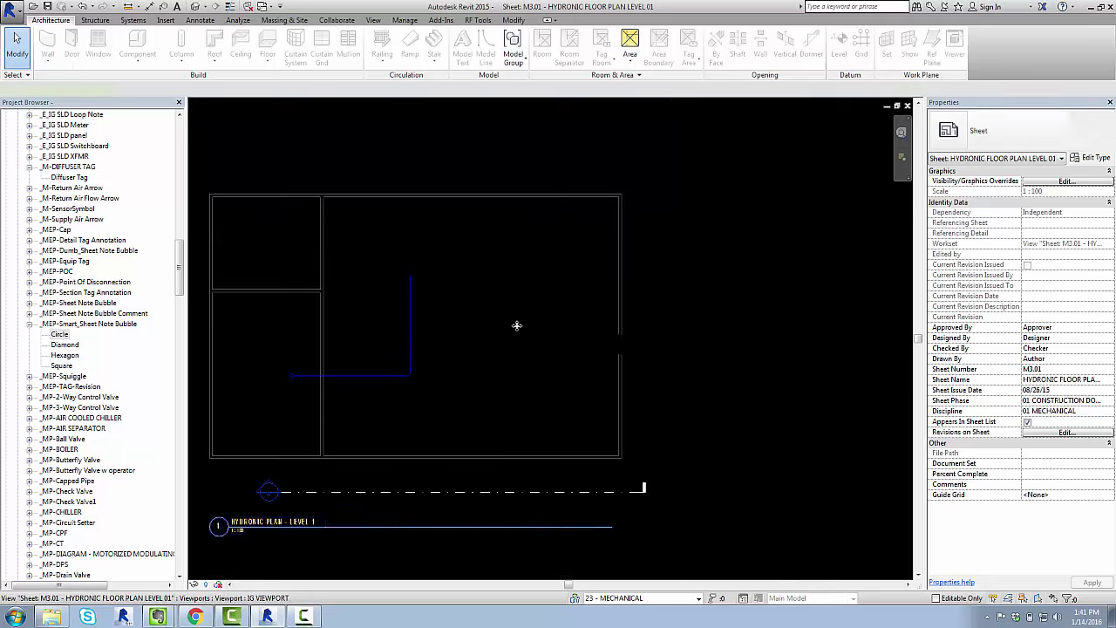
key("ctrl+v")
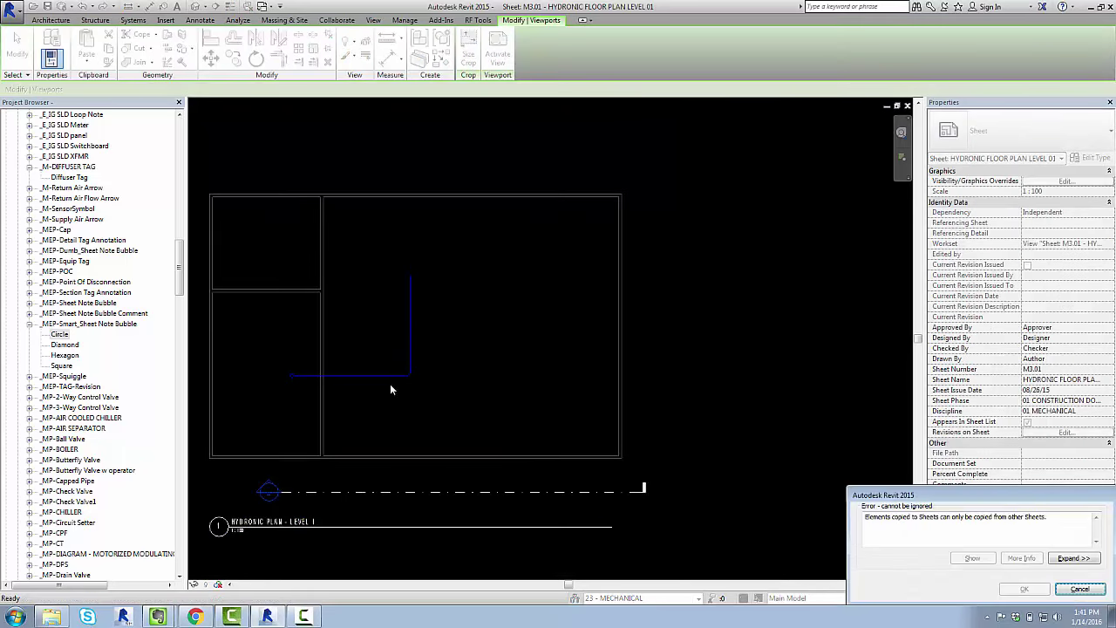
left_click(1080, 589)
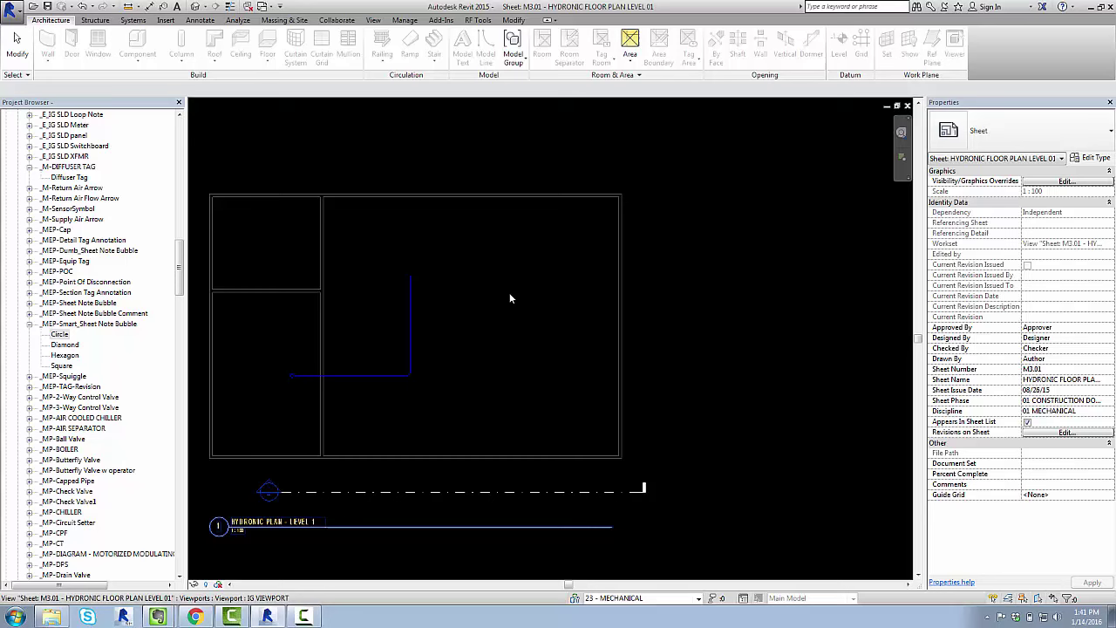
Tile sheets M3.01 and M2.01 side by side and activate the HVAC plan viewport on M2.01.
middle_click_drag(454, 257, 552, 270)
left_click(548, 335)
key("w")
key("t")
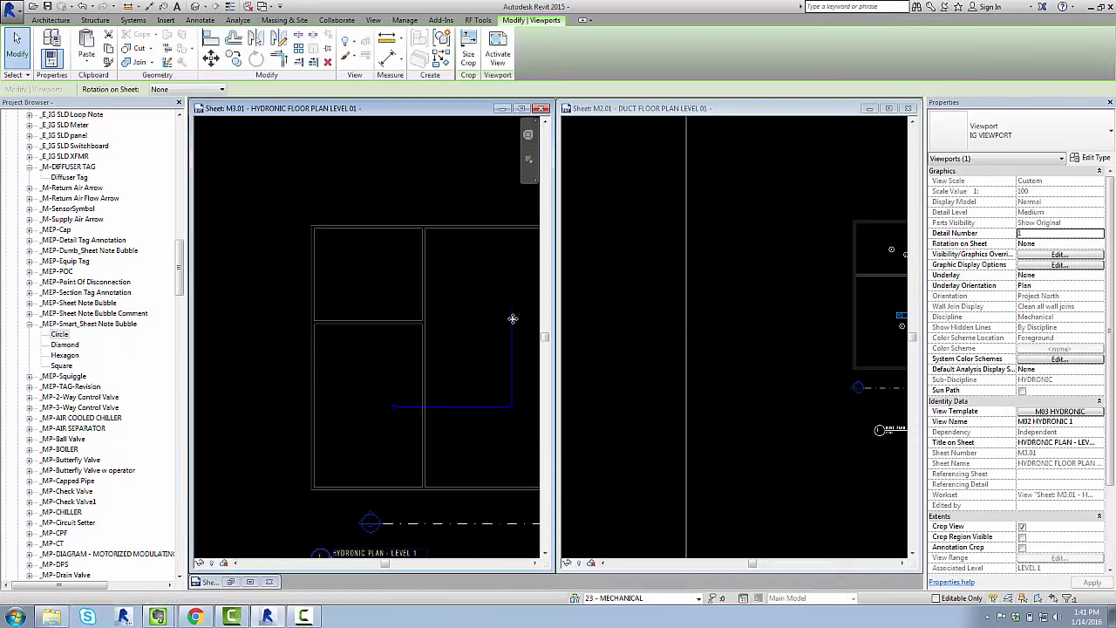
left_click(849, 326)
scroll(766, 299, "down", 2)
middle_click_drag(771, 301, 668, 302)
scroll(757, 297, "up", 2)
double_click(804, 309)
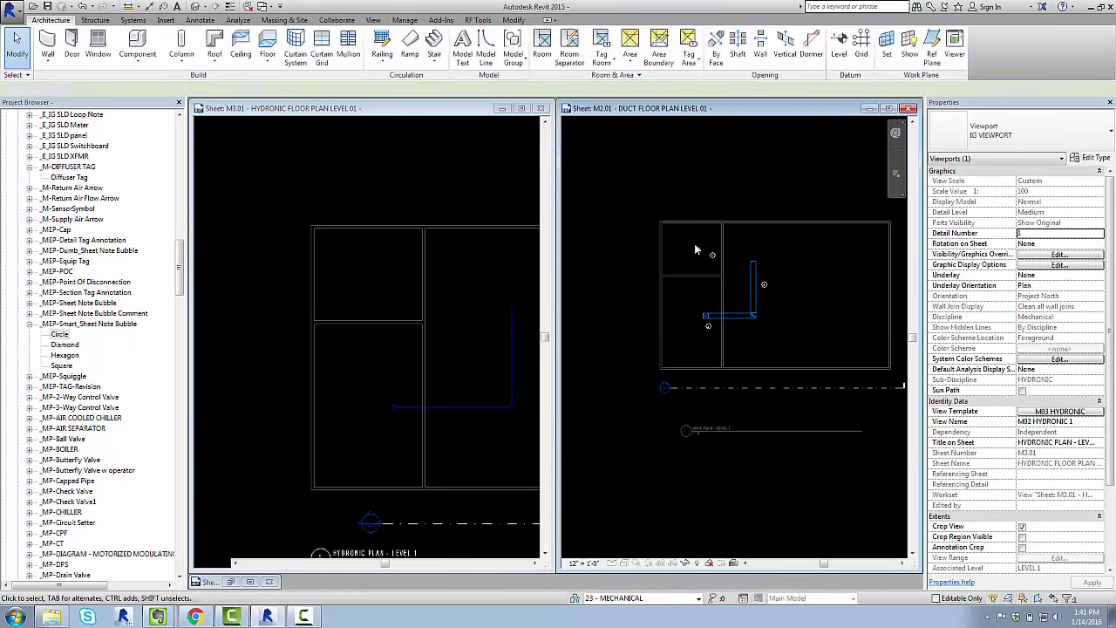
Copy bubble 2 from the upper room of the HVAC plan and paste it into the activated hydronic plan viewport on M3.01.
left_click(697, 253)
left_click(486, 299)
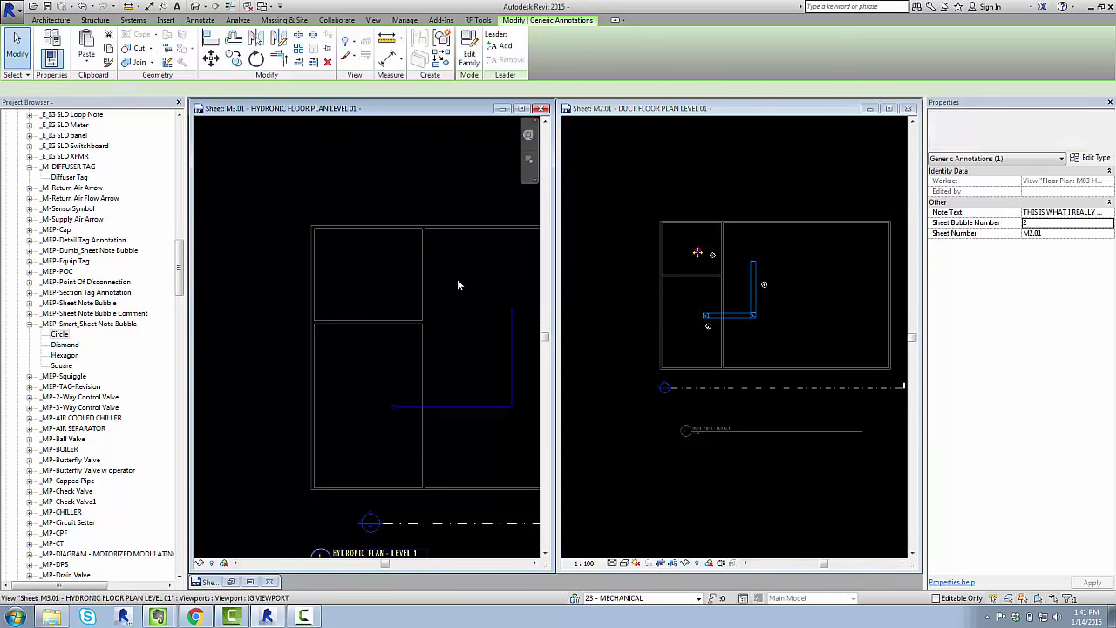
double_click(458, 279)
key("ctrl+v")
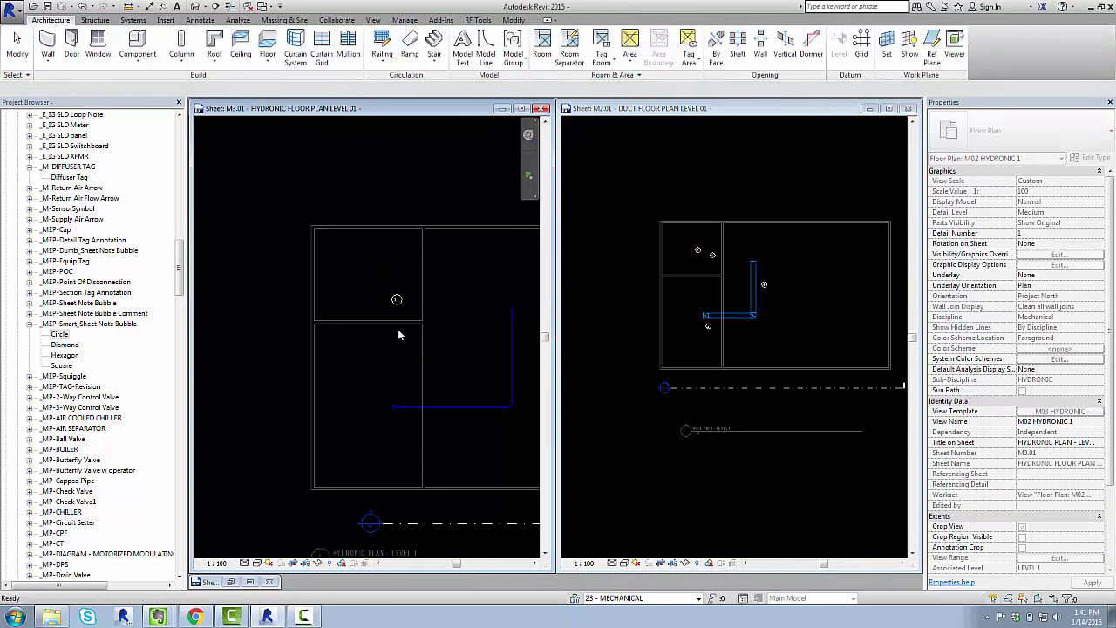
left_click(400, 334)
left_click(463, 328)
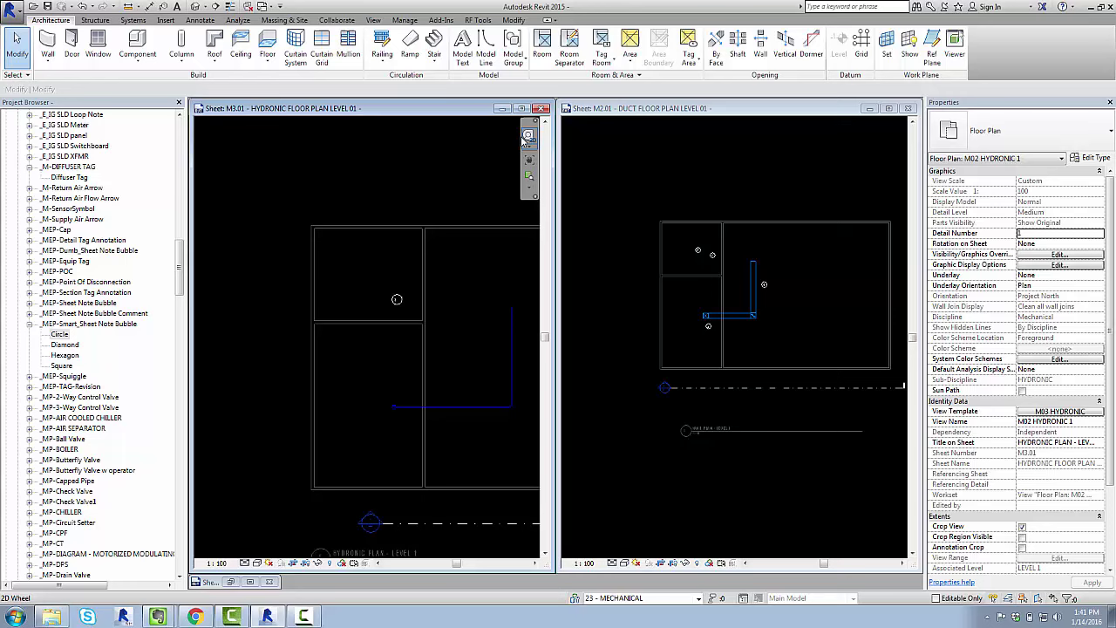
Maximize sheet M3.01, widen the Properties palette, and move the pasted bubble 2 beside the vertical pipe run.
left_click(522, 108)
middle_click_drag(393, 278, 453, 316)
scroll(453, 315, "up", 3)
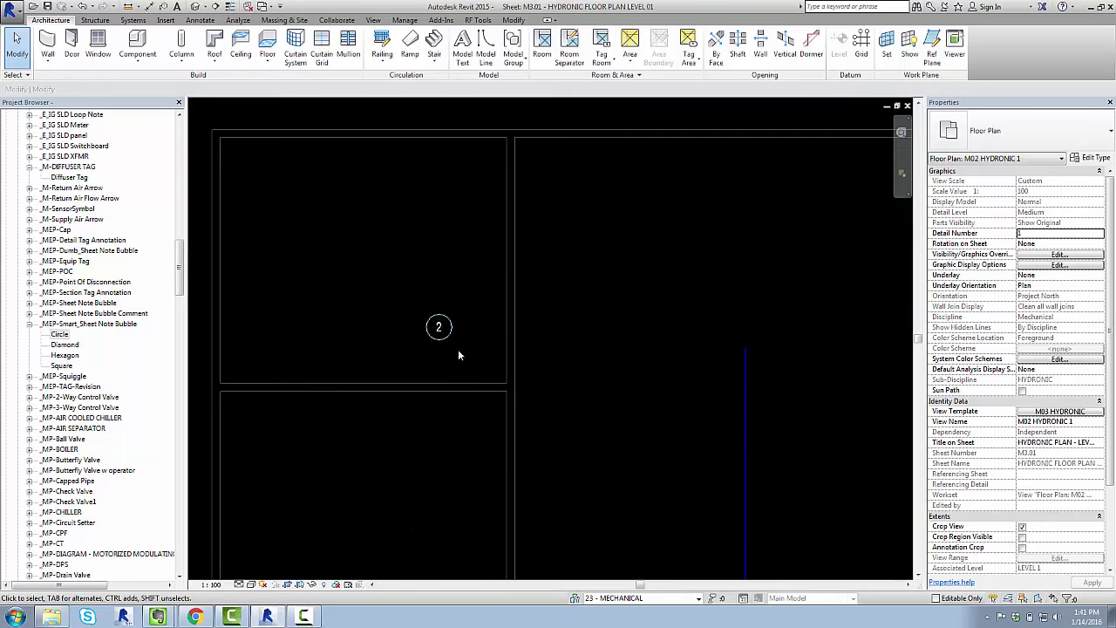
left_click(438, 328)
middle_click_drag(486, 384, 485, 297)
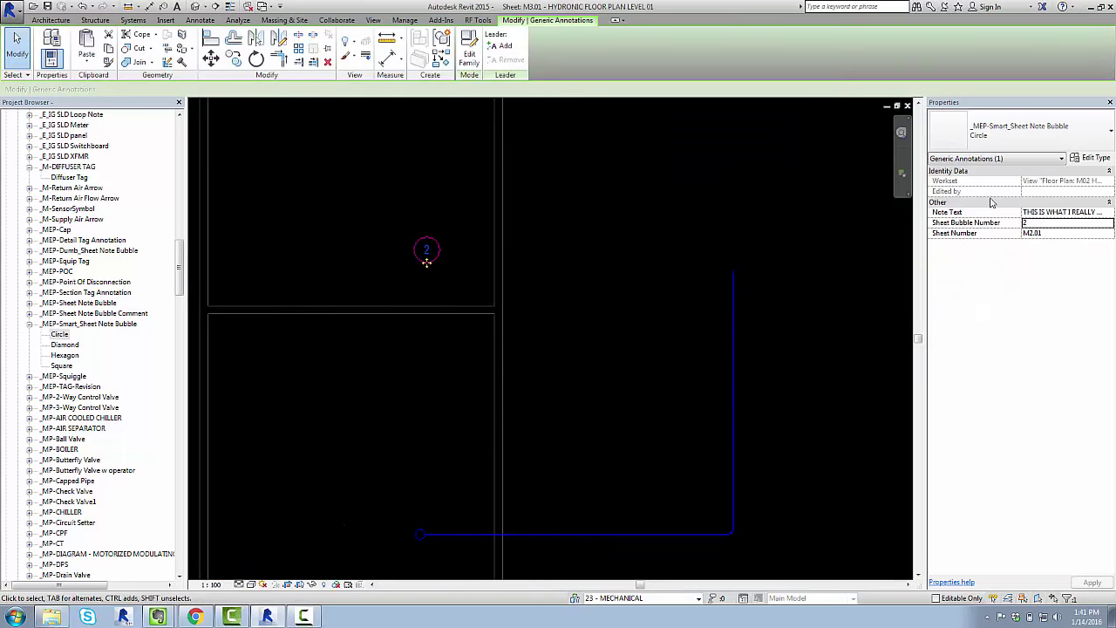
middle_click_drag(614, 265, 603, 218)
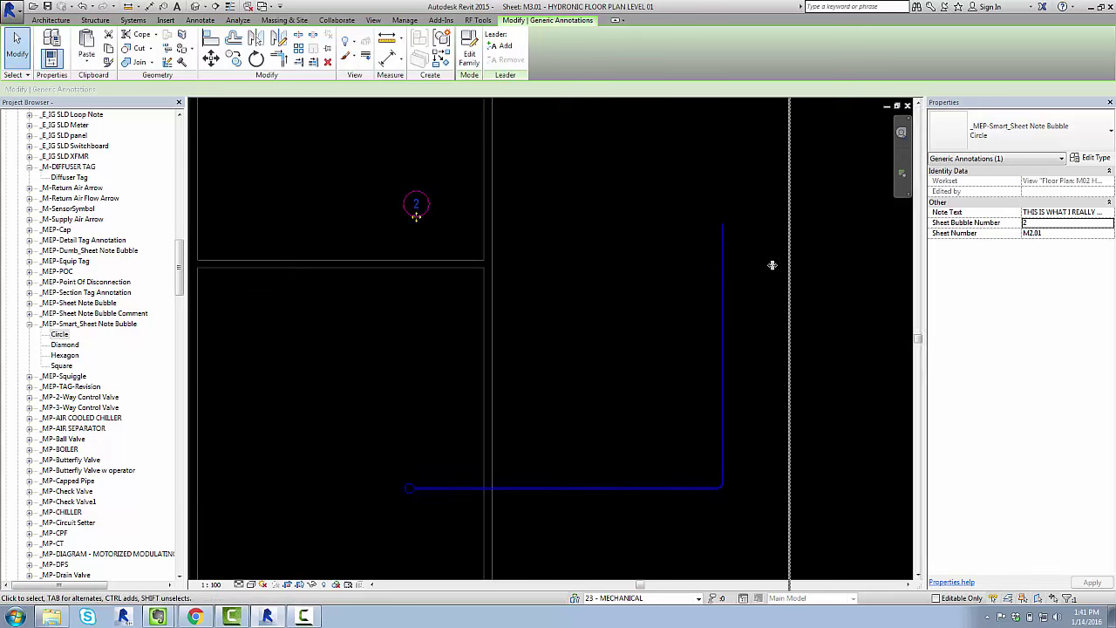
left_click_drag(772, 264, 772, 264)
left_click_drag(416, 216, 700, 386)
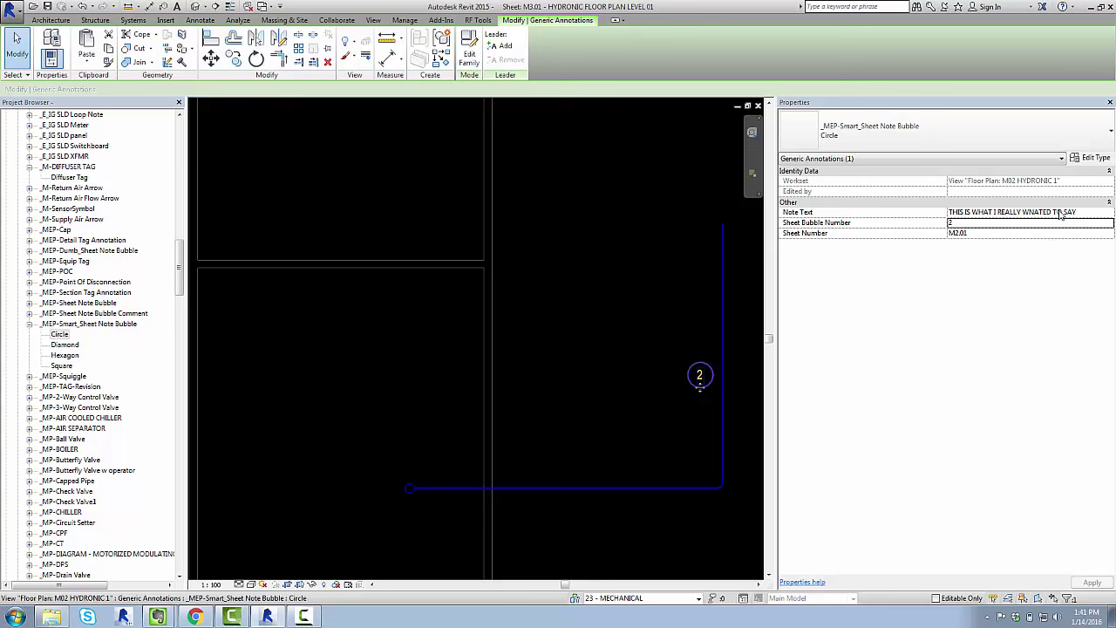
Set the Note Text of the bubble beside the pipe to THIS IS A PIPE and clear the selection.
left_click(1062, 213)
type("THIS IS A PIPE")
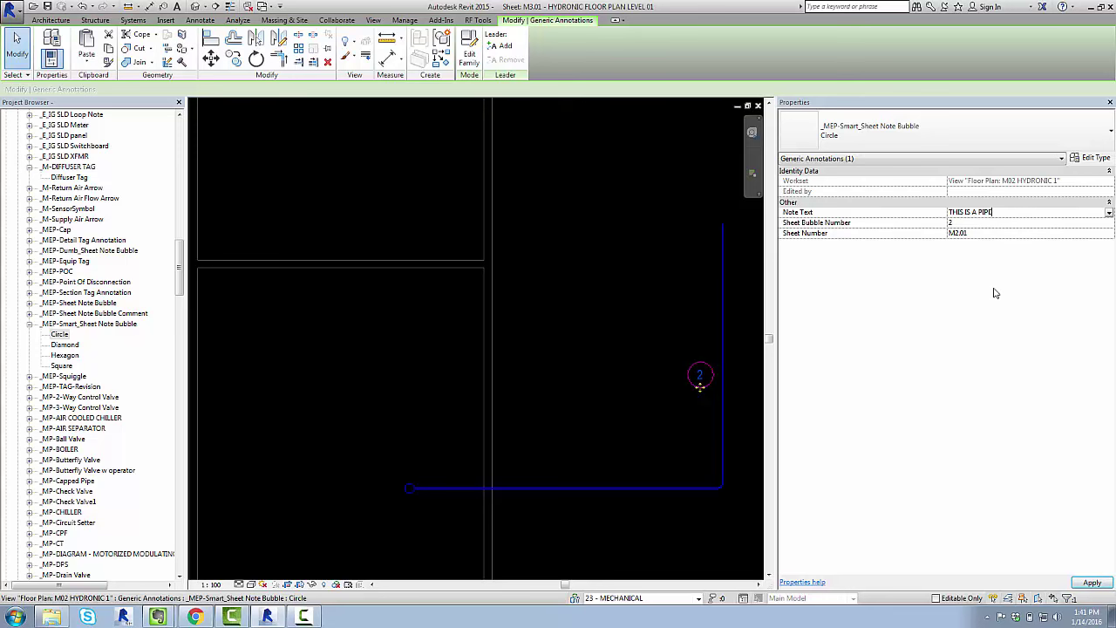
left_click(602, 278)
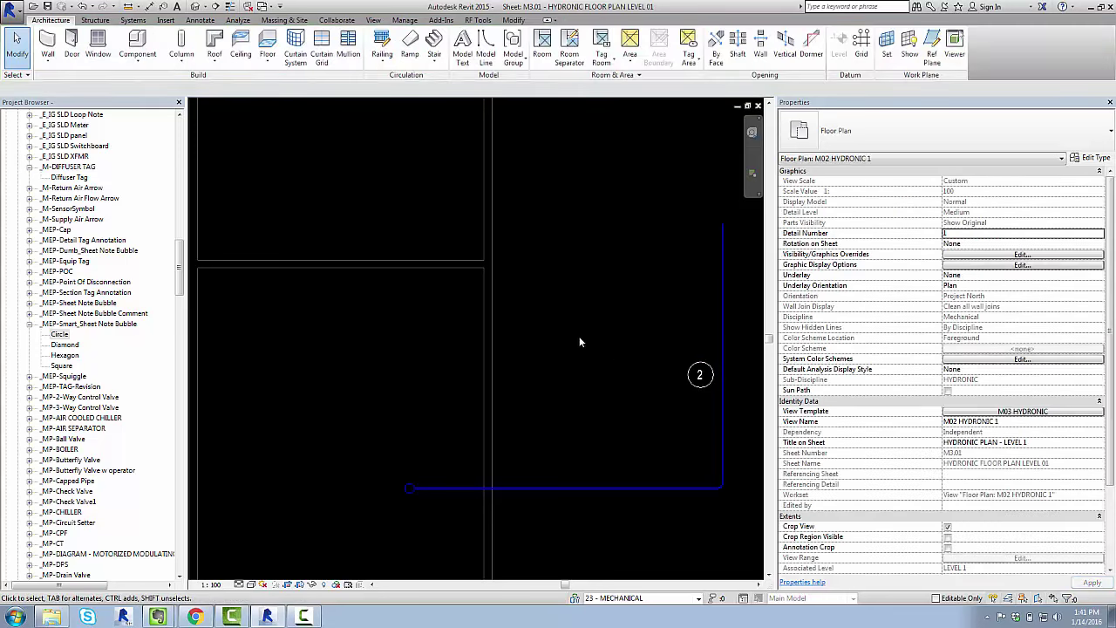
Check the Sheet Notes schedule on M3.01 for the pipe note and inspect the bubble's Sheet Number property.
scroll(558, 321, "down", 3)
mouse_move(550, 314)
middle_mouse_down()
mouse_move(380, 370)
mouse_move(262, 392)
middle_mouse_up()
middle_click_drag(672, 310, 399, 375)
scroll(464, 192, "up", 3)
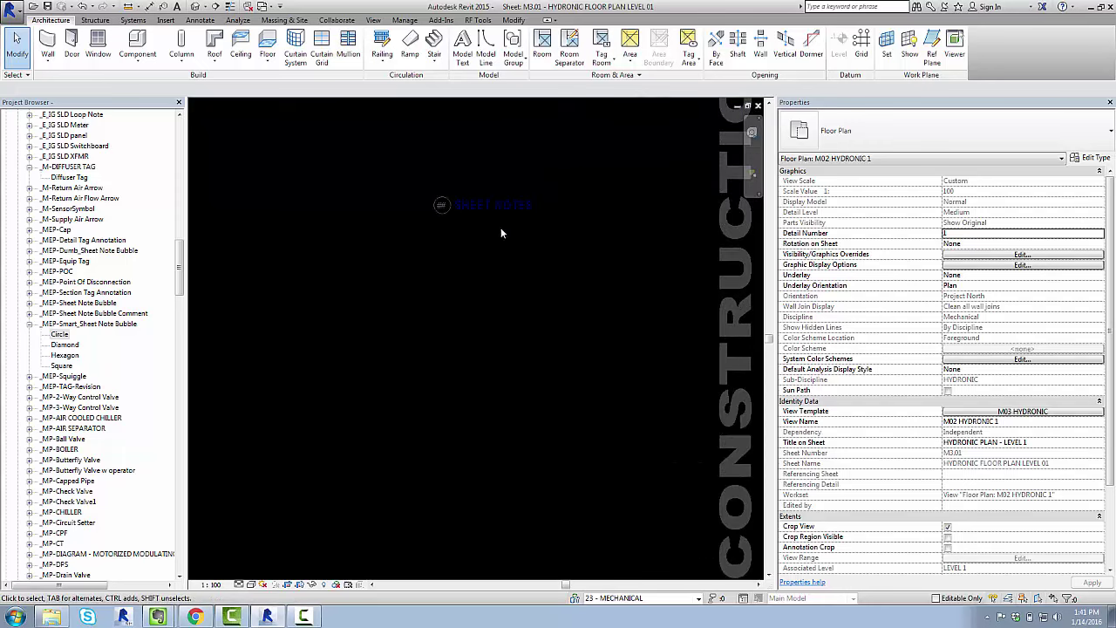
scroll(551, 231, "down", 4)
middle_click_drag(552, 231, 661, 175)
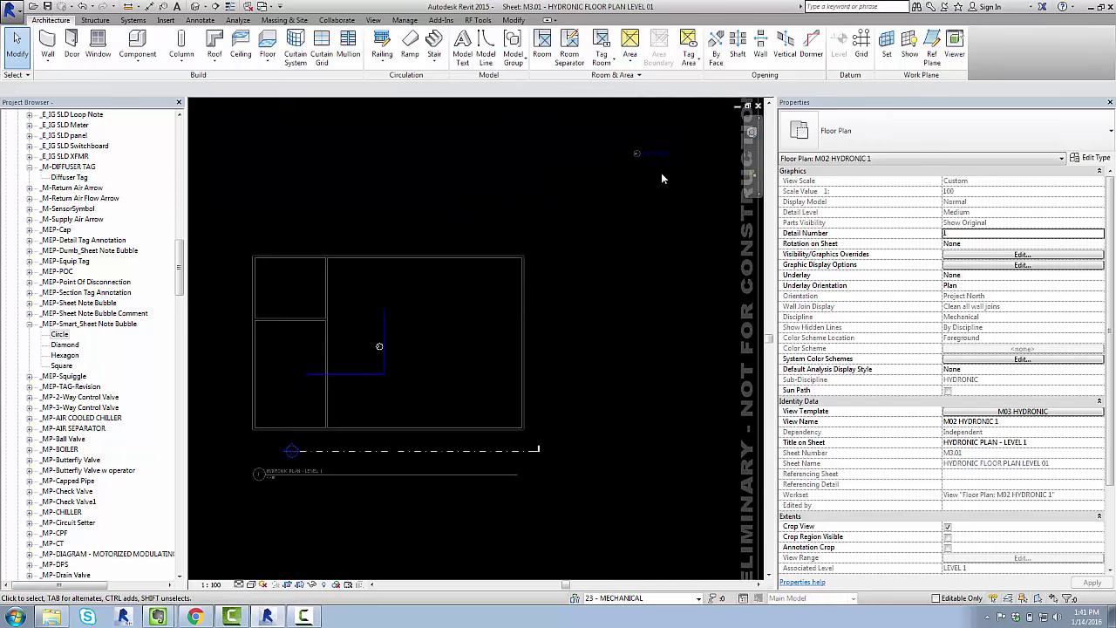
middle_click_drag(413, 378, 466, 356)
scroll(465, 355, "up", 3)
left_click(372, 248)
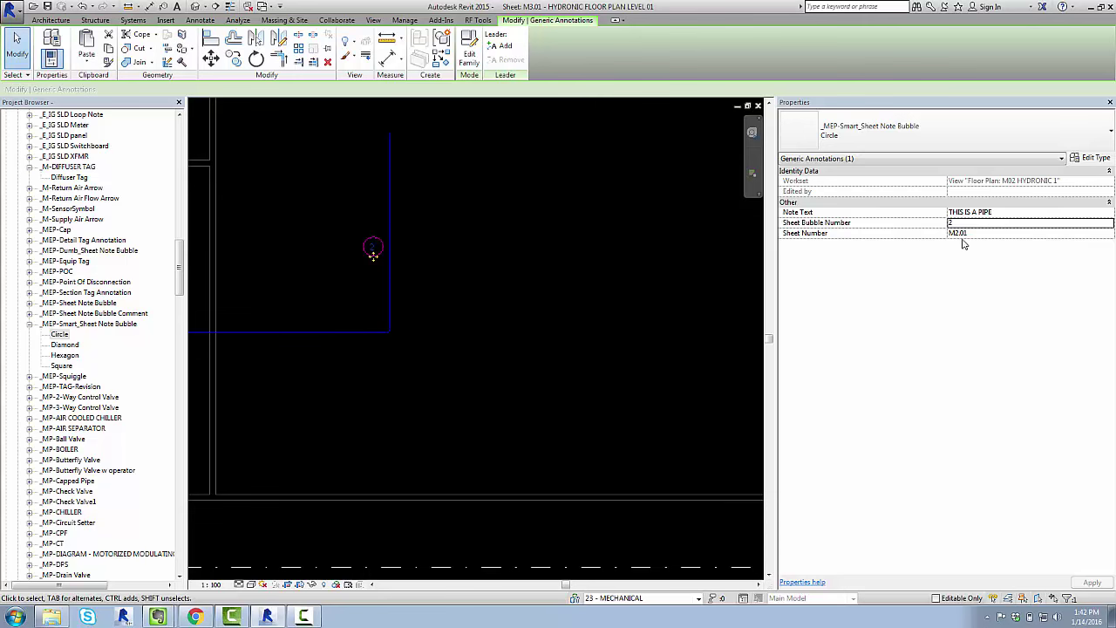
middle_click_drag(629, 352, 477, 291)
scroll(463, 288, "down", 3)
middle_click_drag(684, 341, 724, 386)
scroll(453, 314, "up", 2)
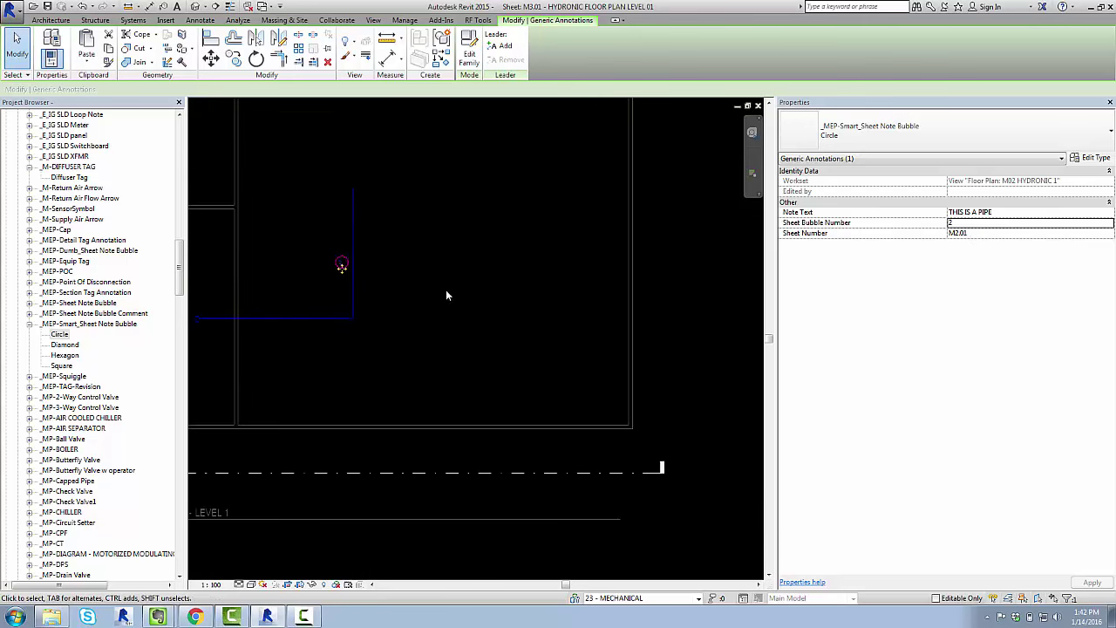
Tile sheets M3.01 and M2.01 side by side and examine the Sheet Notes schedule on M2.01.
key("Escape")
key("w")
key("t")
middle_click(406, 281)
middle_click(407, 281)
left_click(619, 181)
scroll(611, 223, "down", 2)
middle_click_drag(746, 244, 621, 269)
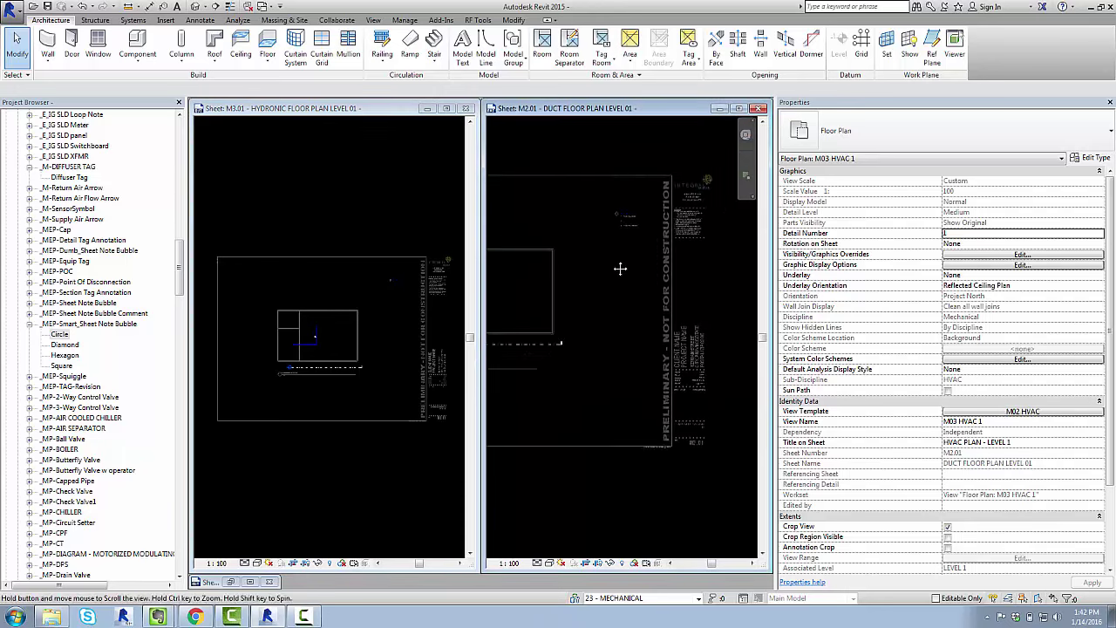
scroll(621, 212, "up", 3)
scroll(602, 221, "up", 3)
scroll(611, 316, "up", 1)
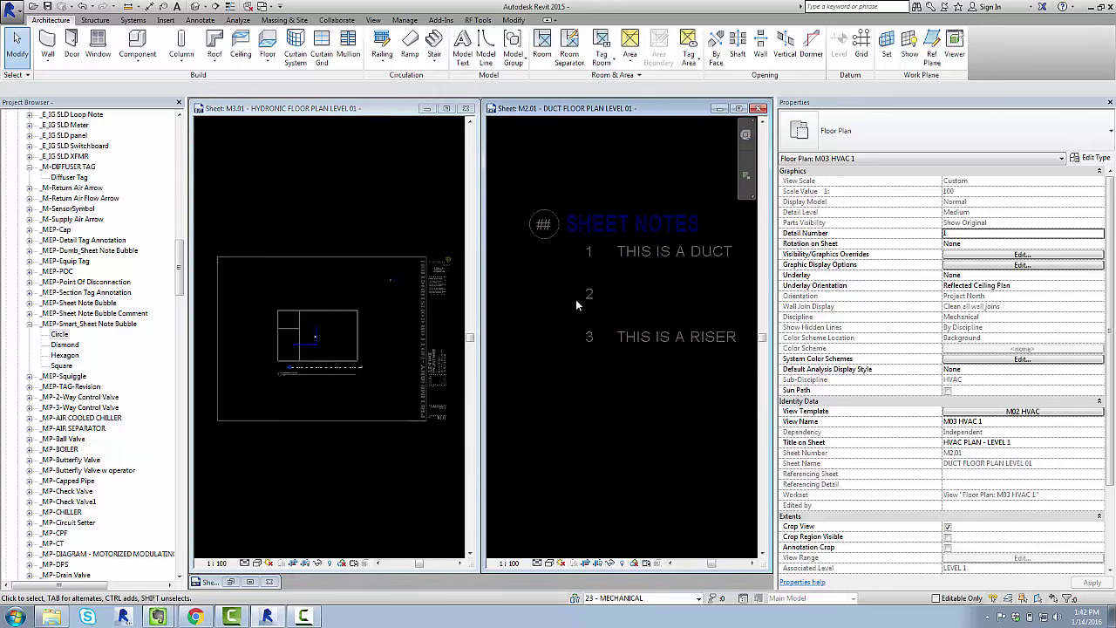
Compare bubble 2 in the hydronic plan with the note 2 entry in the M2.01 schedule.
left_click(460, 359)
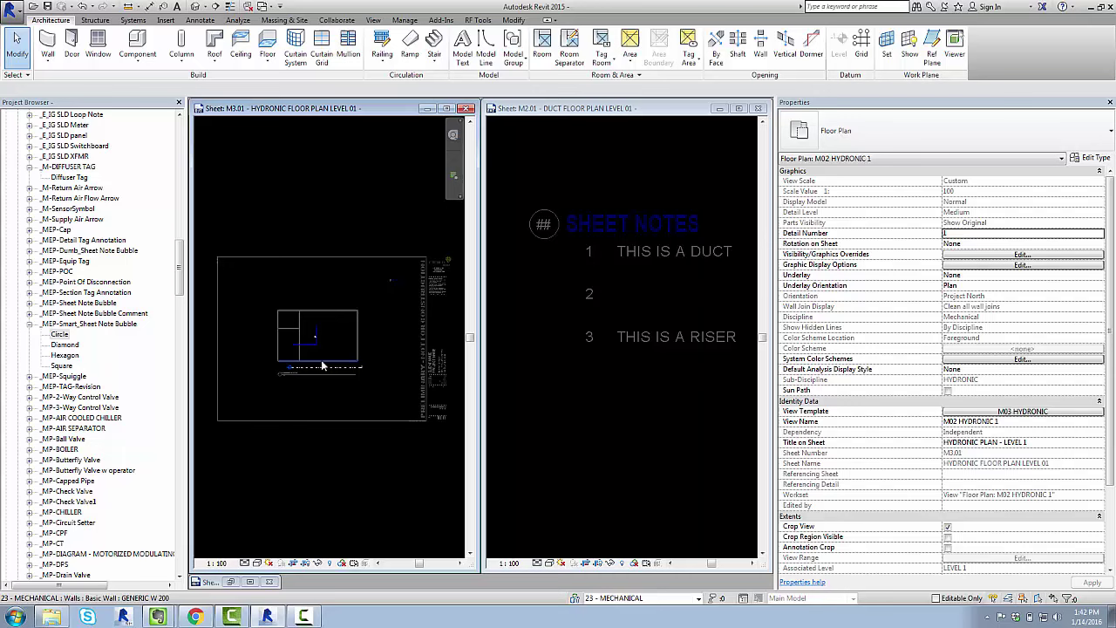
scroll(319, 293, "up", 4)
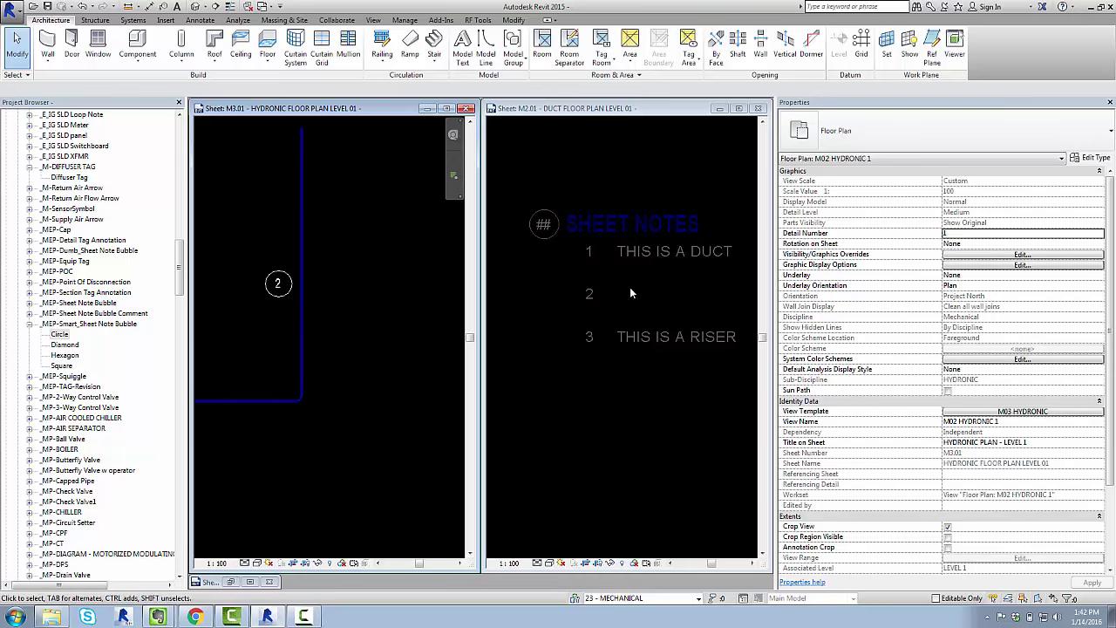
scroll(640, 286, "down", 4)
scroll(626, 305, "up", 3)
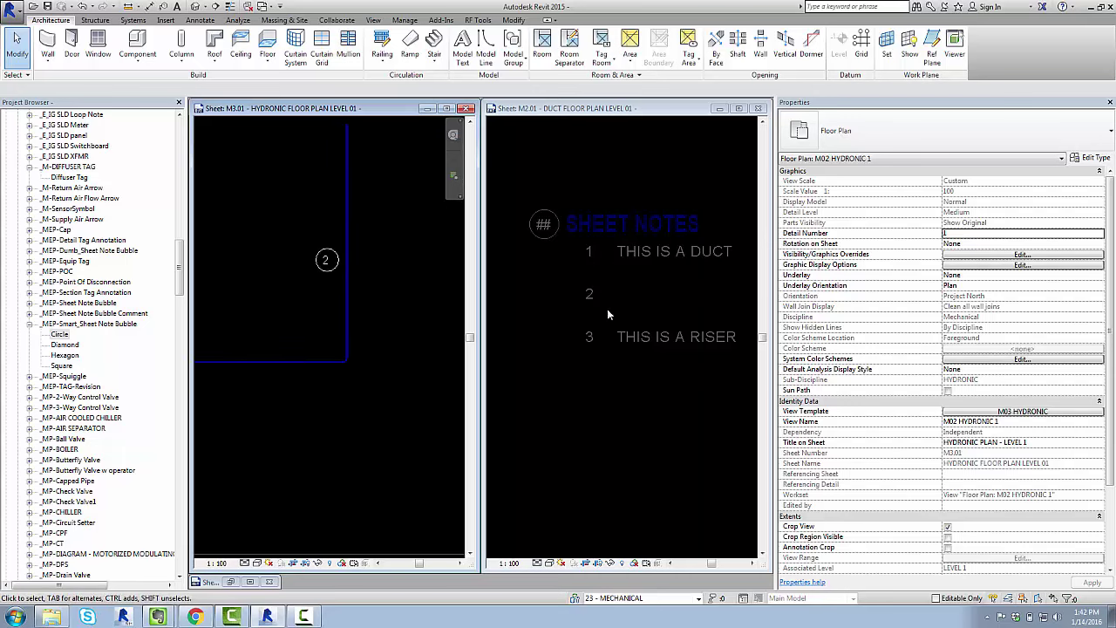
left_click(616, 294)
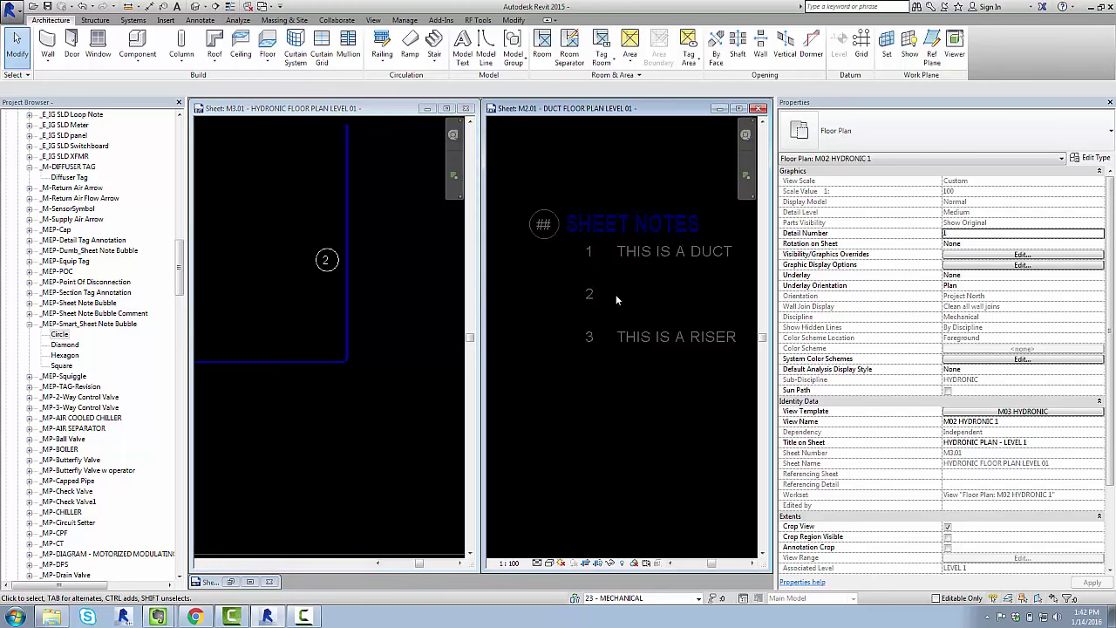
scroll(646, 316, "down", 2)
scroll(598, 277, "up", 2)
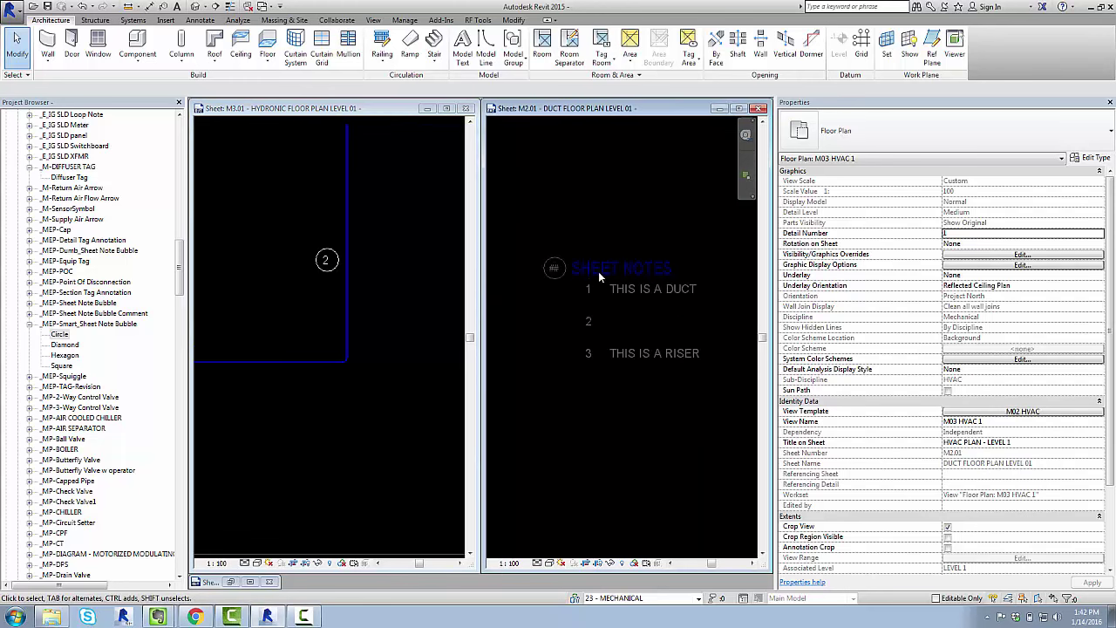
Set the Sheet Number of bubble 2 in the hydronic plan to M3.01.
left_click(325, 259)
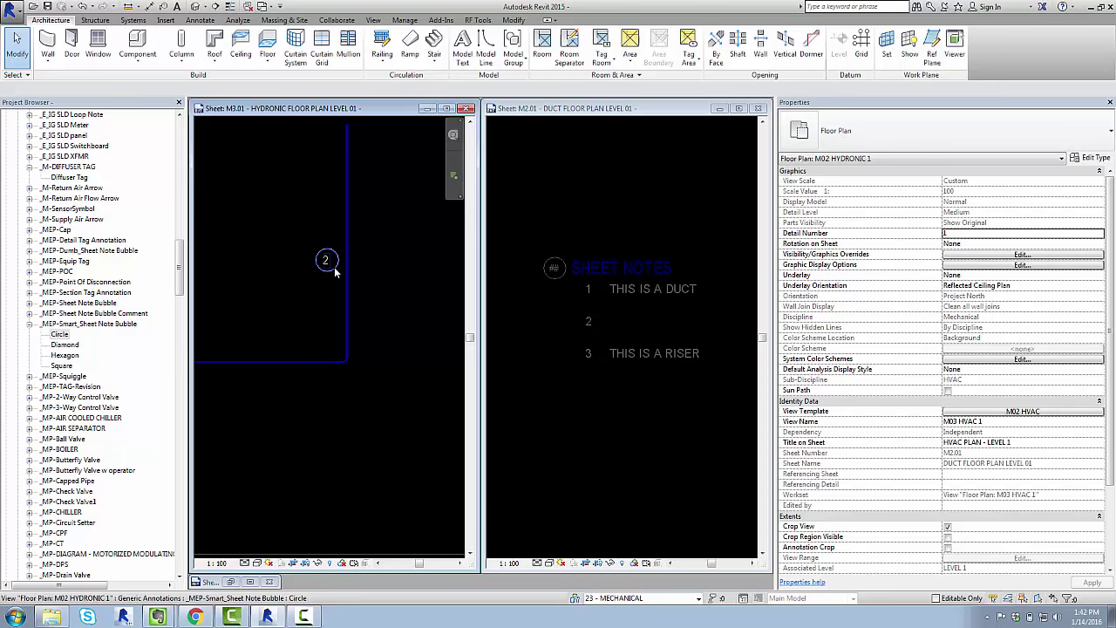
left_click(327, 260)
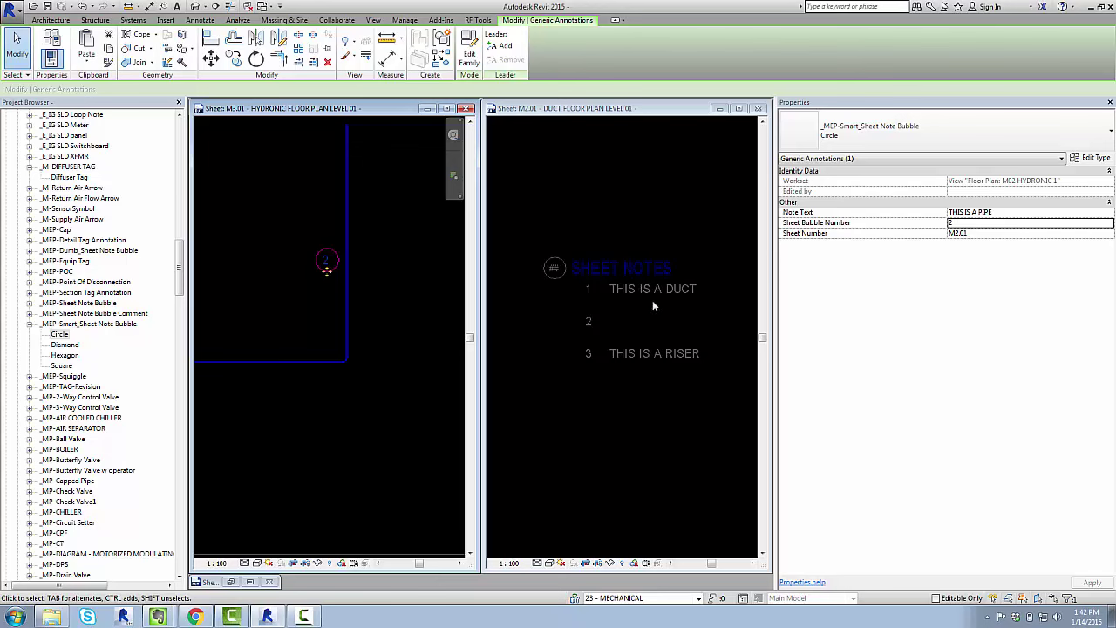
left_click(403, 277)
left_click(327, 270)
left_click(986, 234)
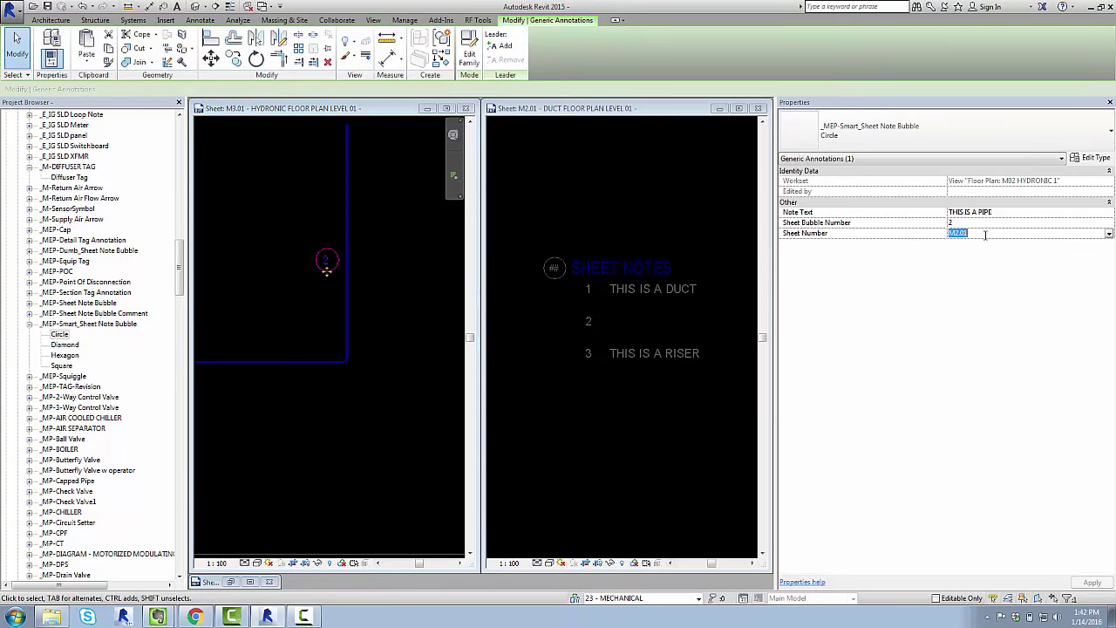
key("Return")
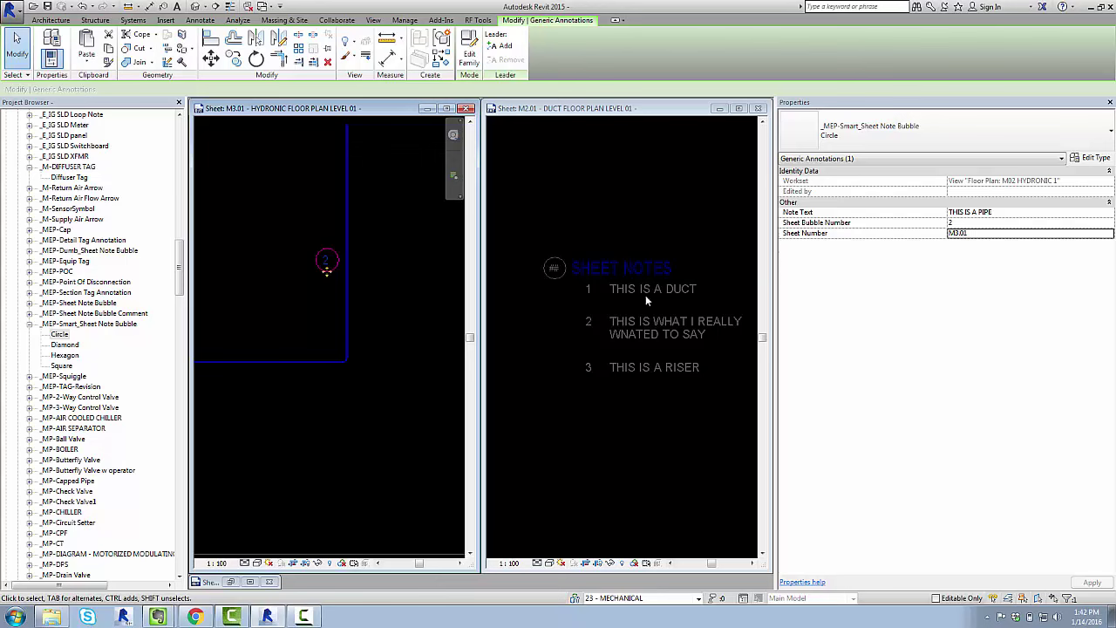
Look over the bubbles in the M2.01 plan and check the Sheet Notes schedule on M3.01.
left_click(628, 314)
scroll(558, 349, "down", 3)
scroll(671, 353, "up", 5)
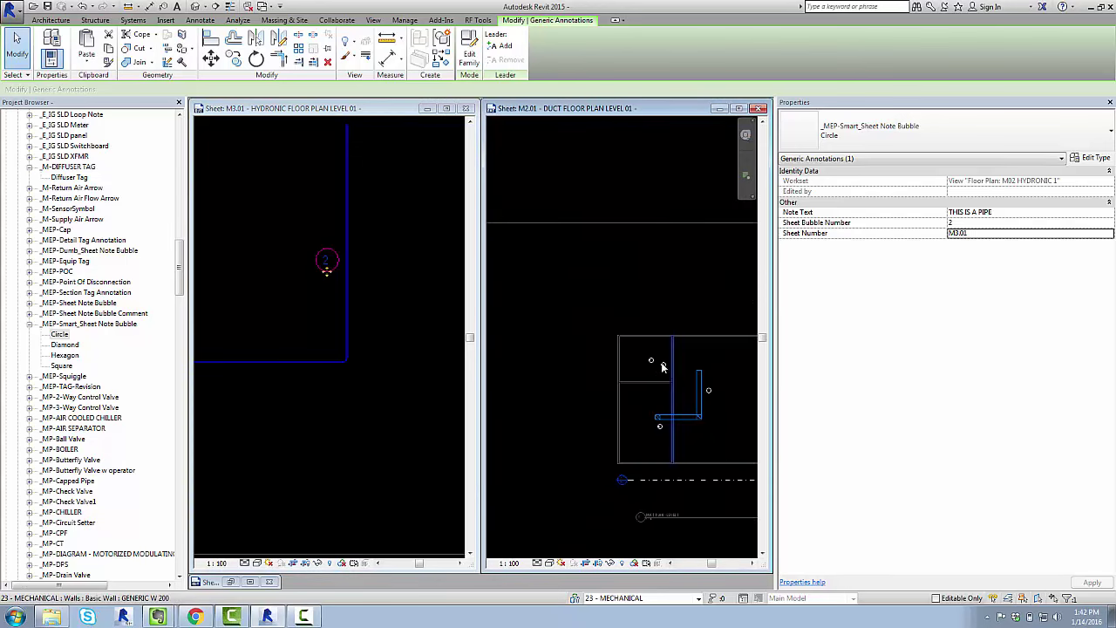
left_click(259, 323)
scroll(423, 277, "down", 5)
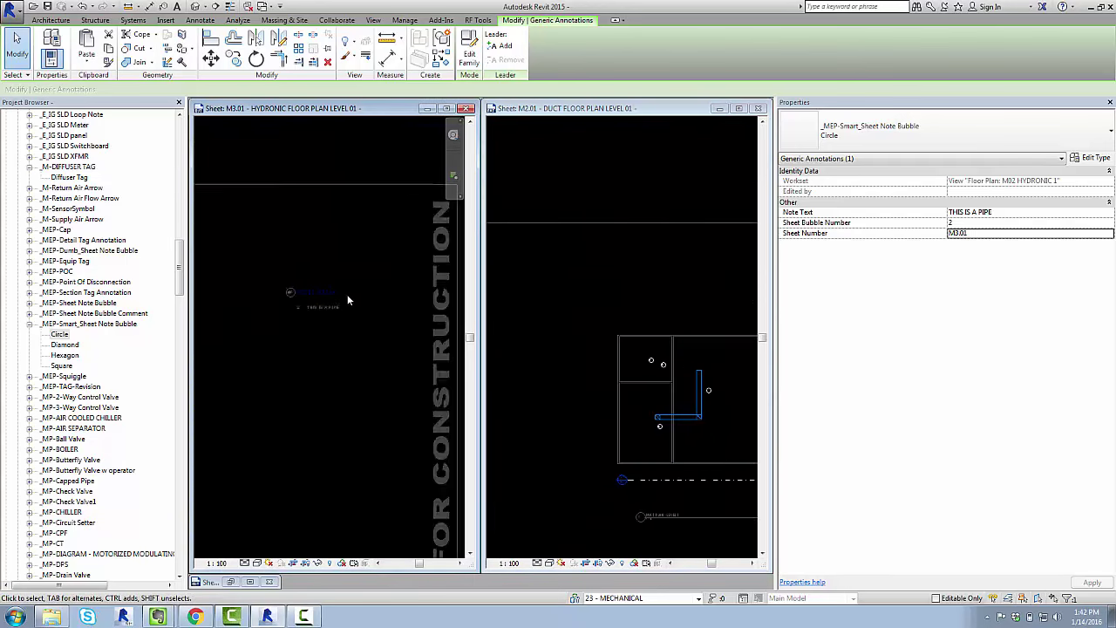
scroll(319, 299, "up", 5)
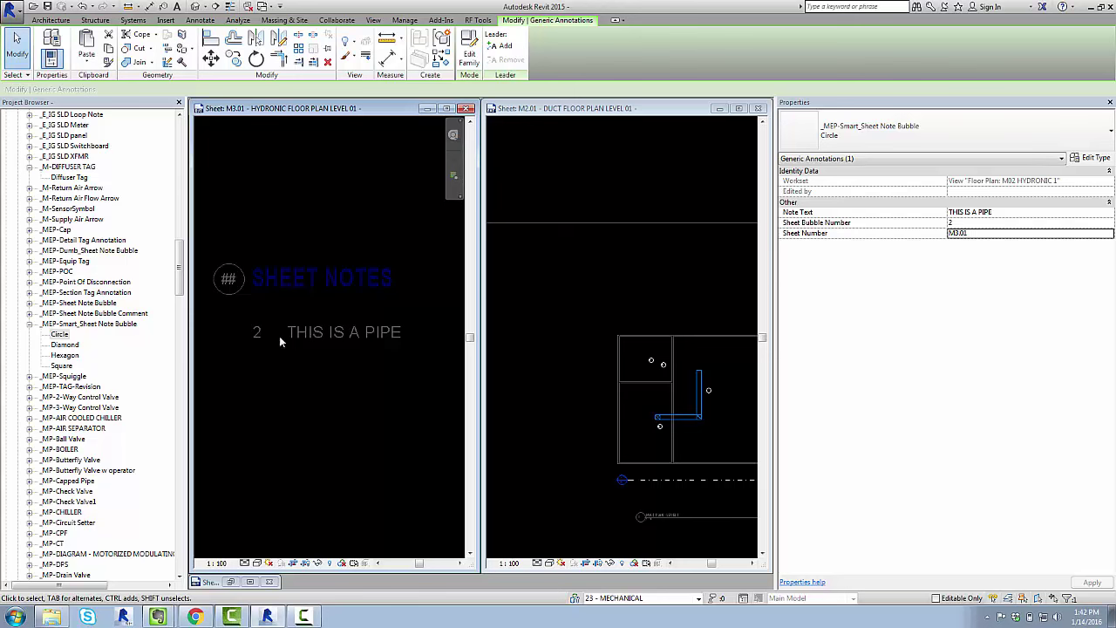
Maximize sheet M3.01, return to the hydronic plan, and clear the bubble selection.
left_click(446, 109)
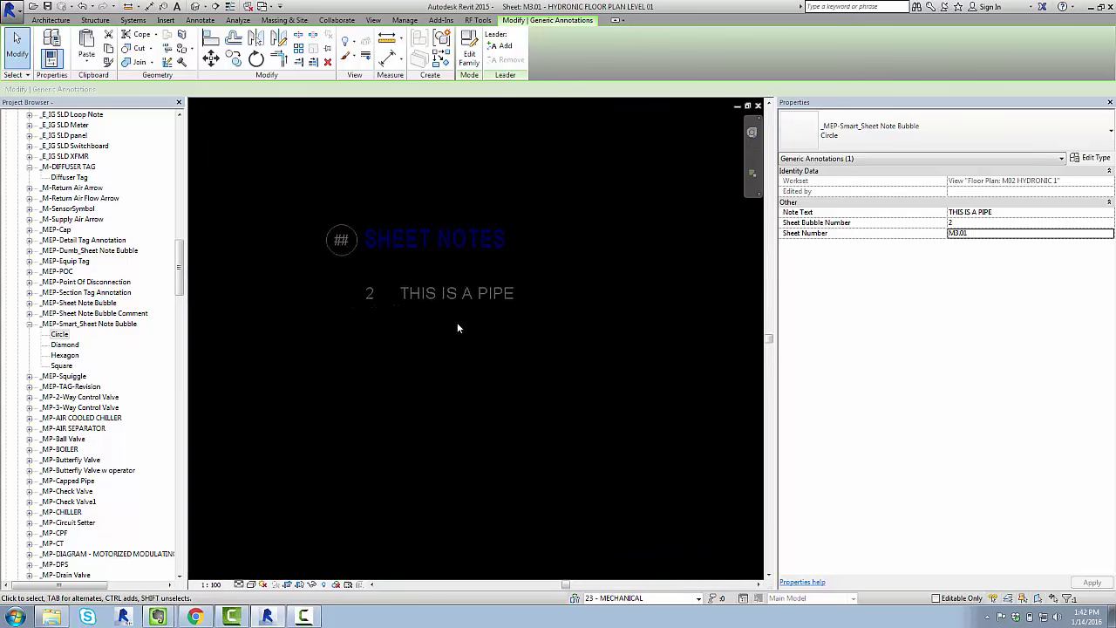
scroll(451, 335, "down", 3)
middle_click_drag(450, 335, 552, 274)
scroll(552, 274, "down", 2)
middle_click_drag(382, 377, 551, 311)
scroll(490, 340, "up", 3)
left_click(437, 353)
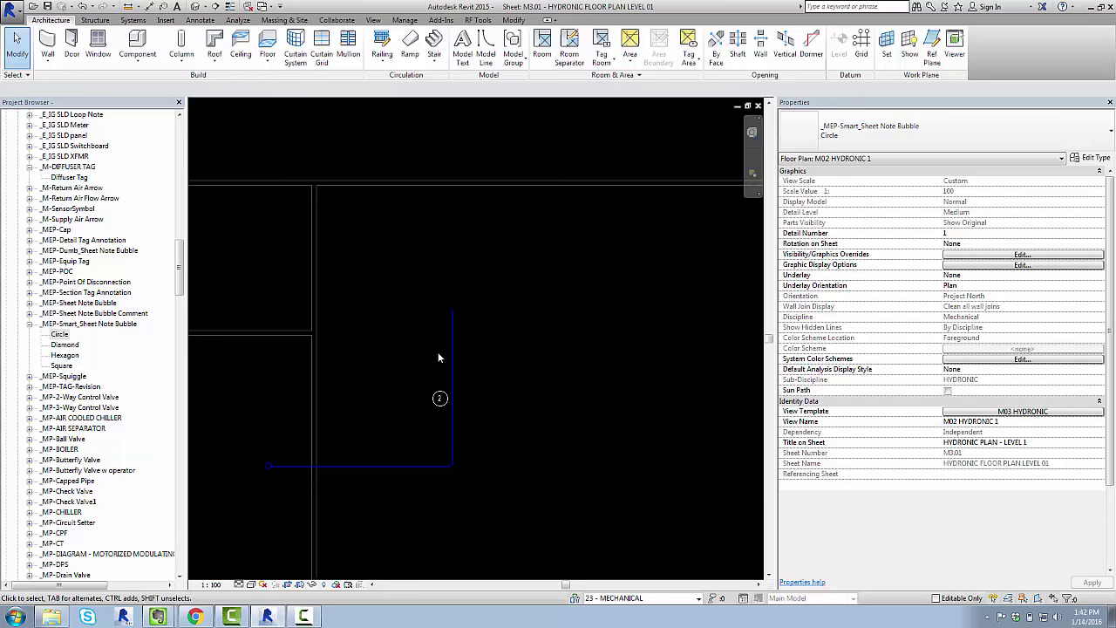
scroll(437, 352, "down", 1)
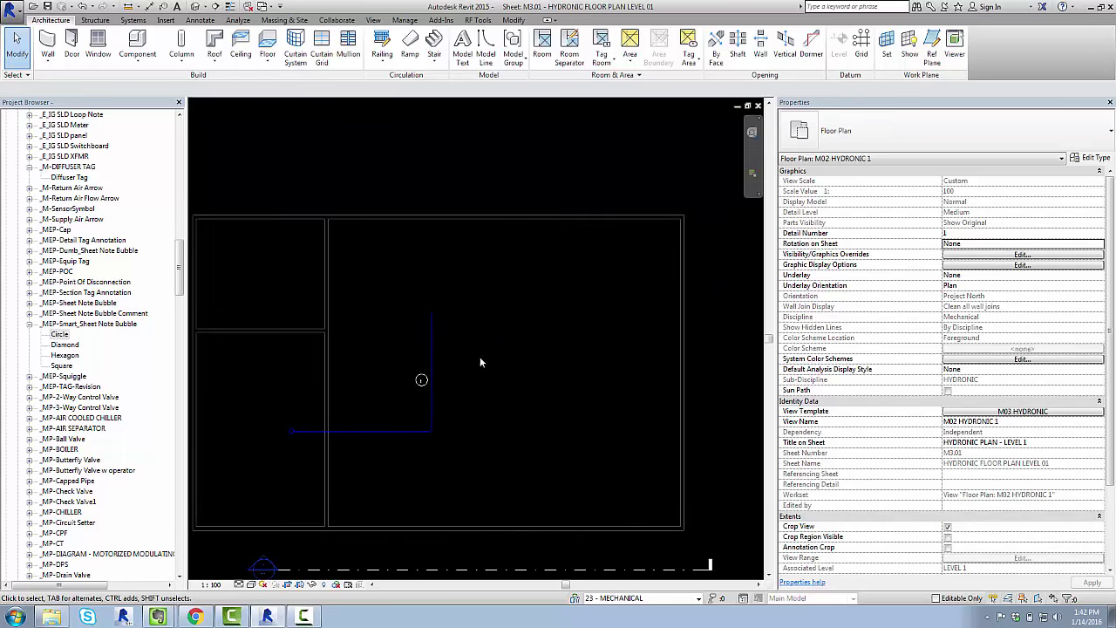
Copy bubble 2 in the hydronic plan to five more spots: one in each small room and three in the large room.
scroll(480, 356, "down", 4)
middle_click_drag(478, 356, 454, 354)
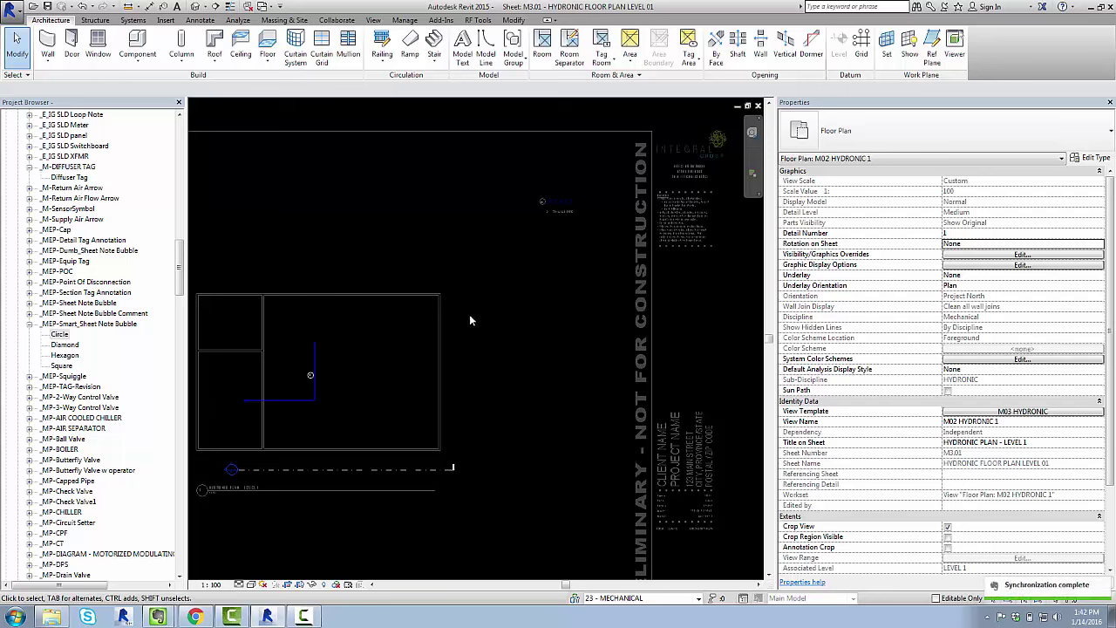
left_click(311, 375)
key("c")
key("s")
left_click(242, 306)
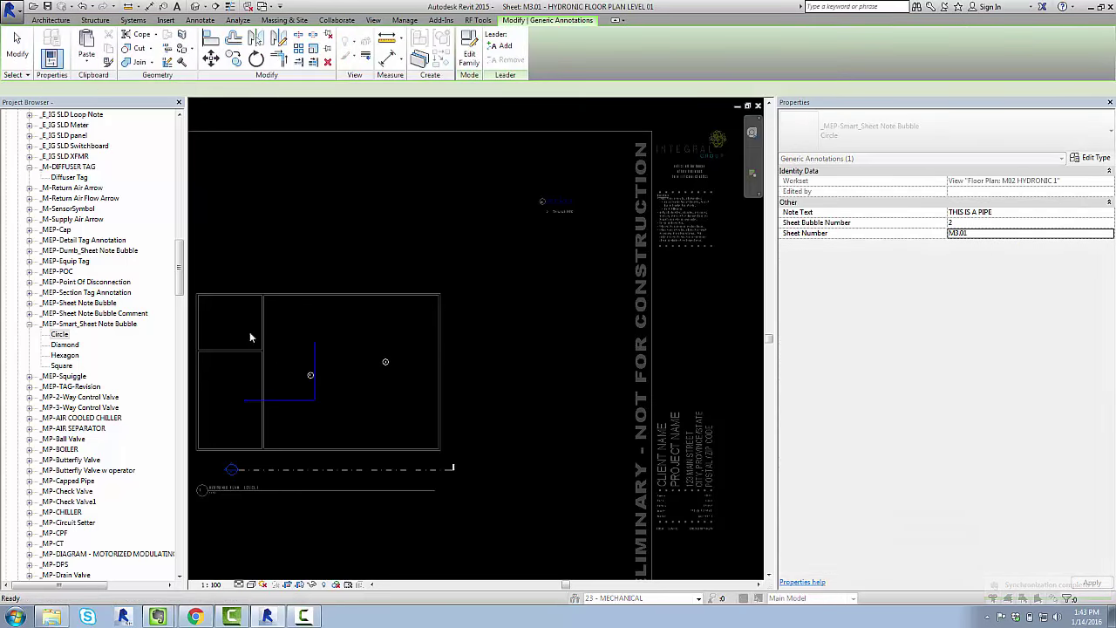
left_click(237, 375)
left_click(305, 348)
left_click(326, 419)
key("Escape")
scroll(335, 424, "up", 3)
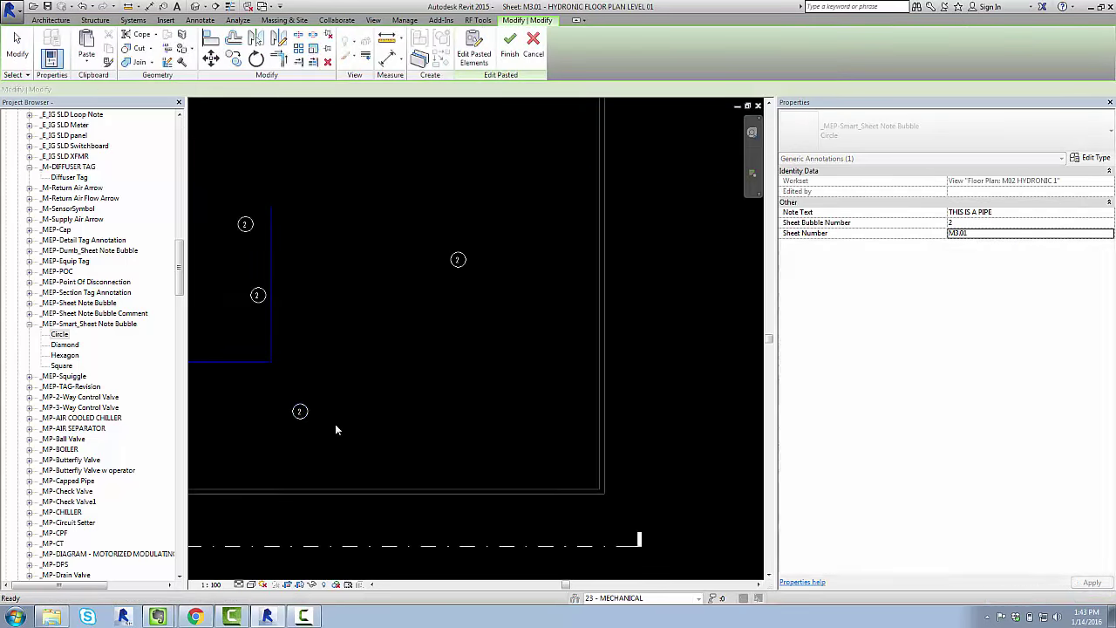
key("Escape")
Set the Sheet Bubble Number of the lower and rightmost bubble copies in the large room to 1.
left_click(299, 410)
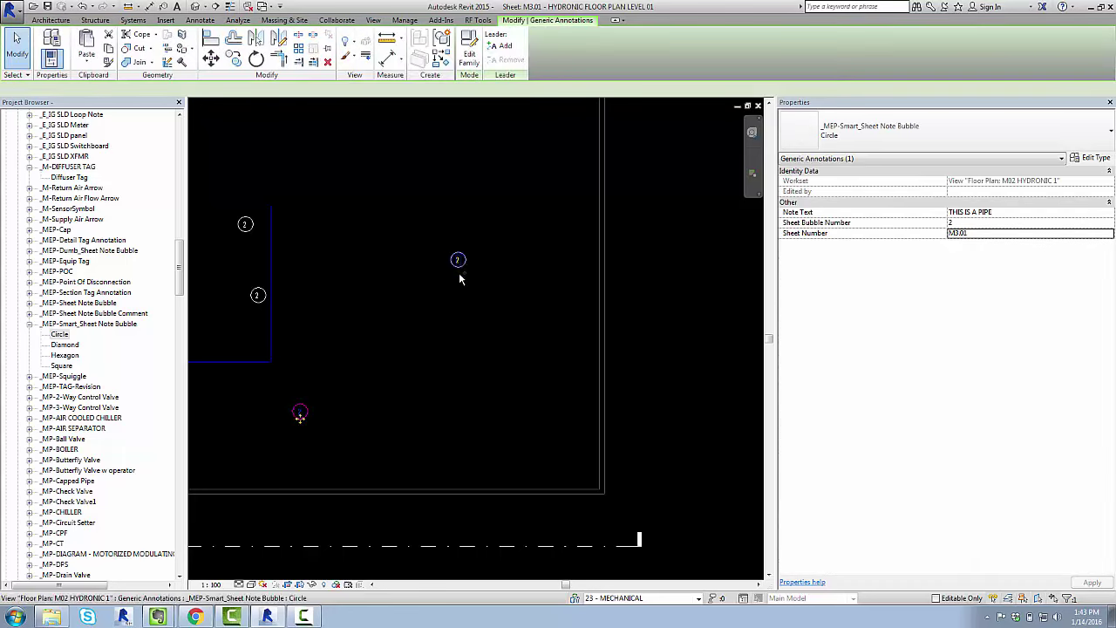
left_click(458, 260, "ctrl")
left_click(1005, 224)
type("1")
left_click(426, 328)
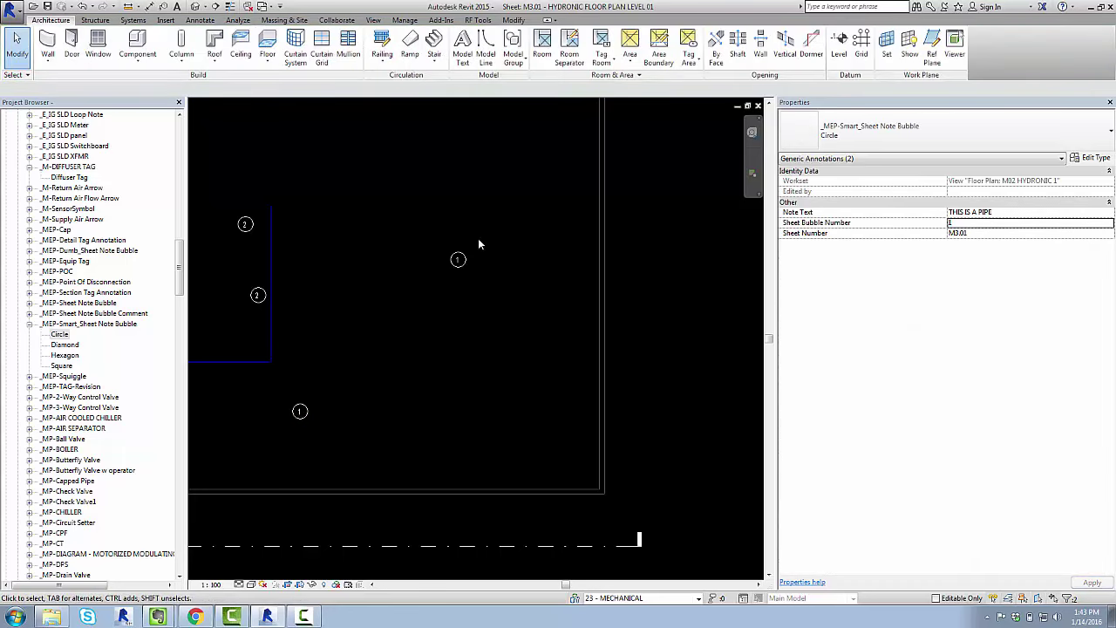
Copy the two number 2 bubbles beside the pipe to three more places in the right part of the large room.
scroll(478, 240, "down", 3)
left_click(353, 273)
left_click(346, 232, "ctrl")
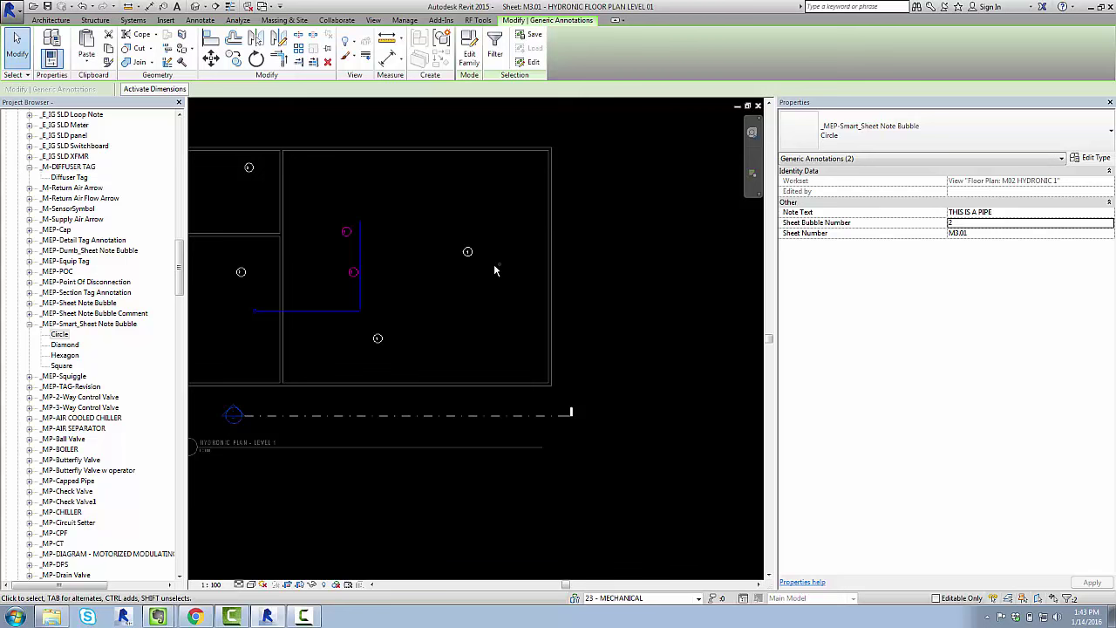
key("m")
key("v")
left_click(342, 276)
left_click(430, 215)
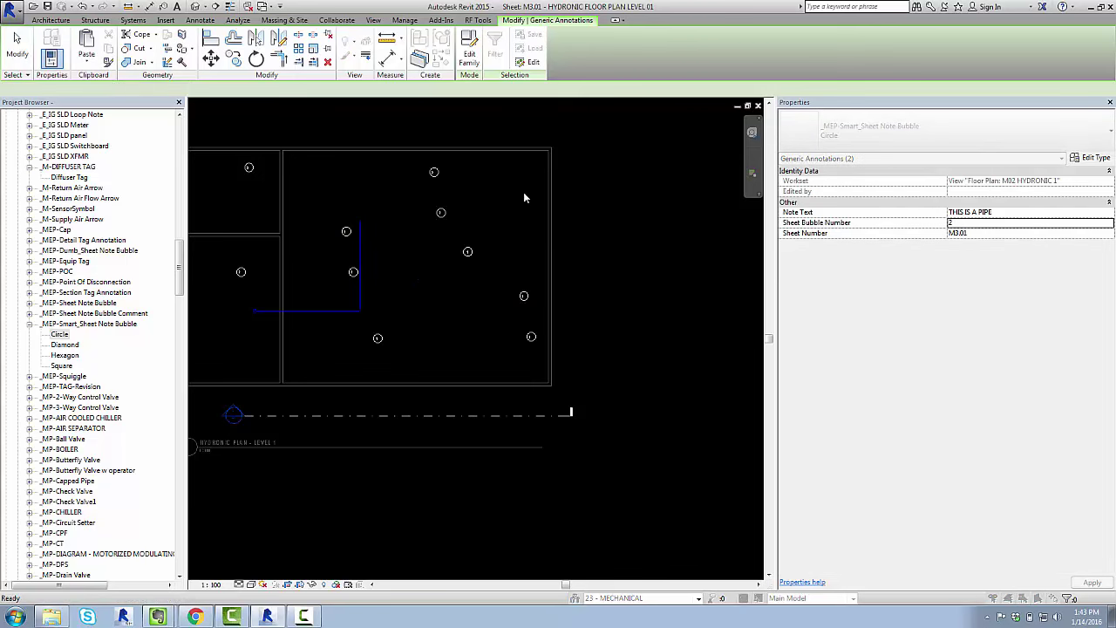
left_click(515, 211)
key("Escape")
Set the Sheet Bubble Number of the two upper copied pairs and the upper bubble of the lower-right pair to 3.
left_click(519, 165)
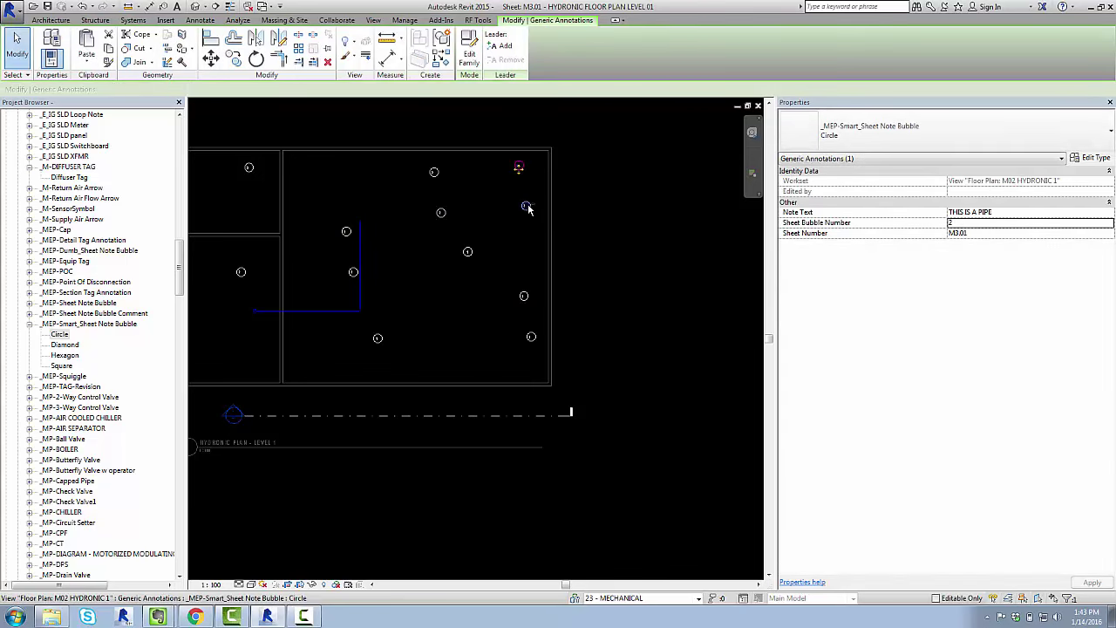
left_click(526, 205, "ctrl")
left_click(435, 173, "ctrl")
left_click(443, 214, "ctrl")
left_click(525, 297, "ctrl")
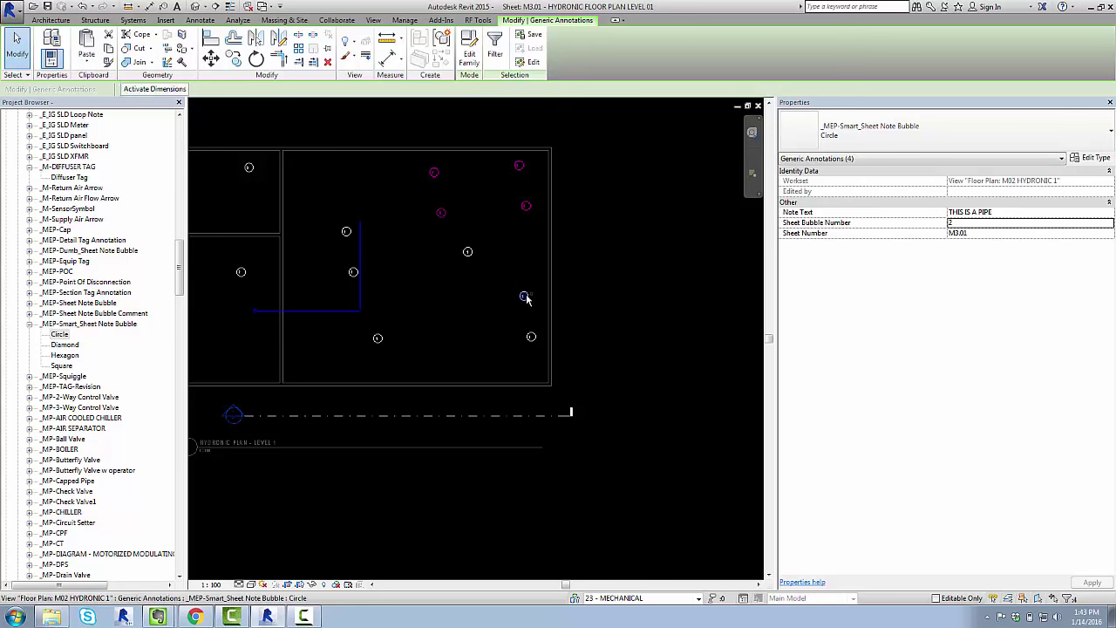
left_click(997, 225)
type("1")
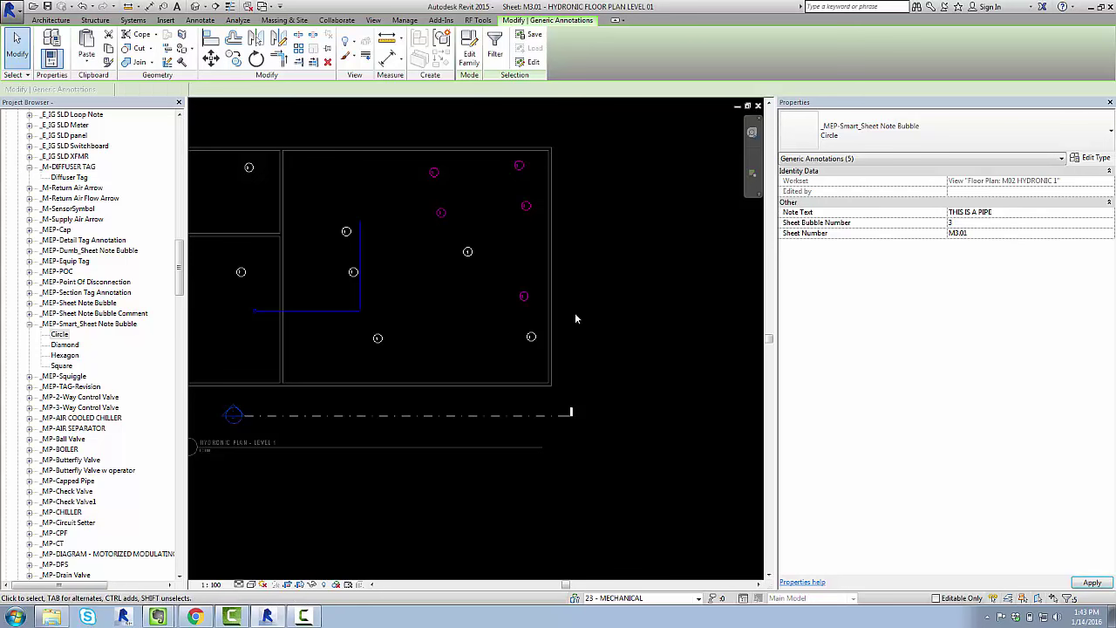
left_click(658, 283)
Set the Sheet Number of the seven bubbles in the right part of the large room to MHAPPY DAYS.
scroll(379, 345, "up", 5)
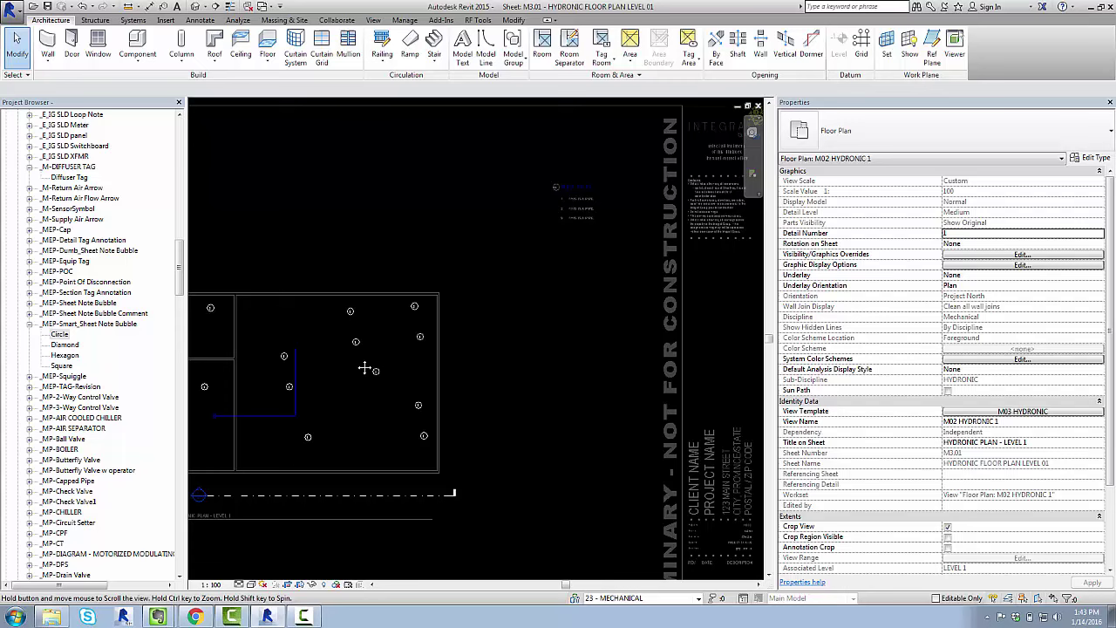
left_click_drag(242, 204, 514, 499)
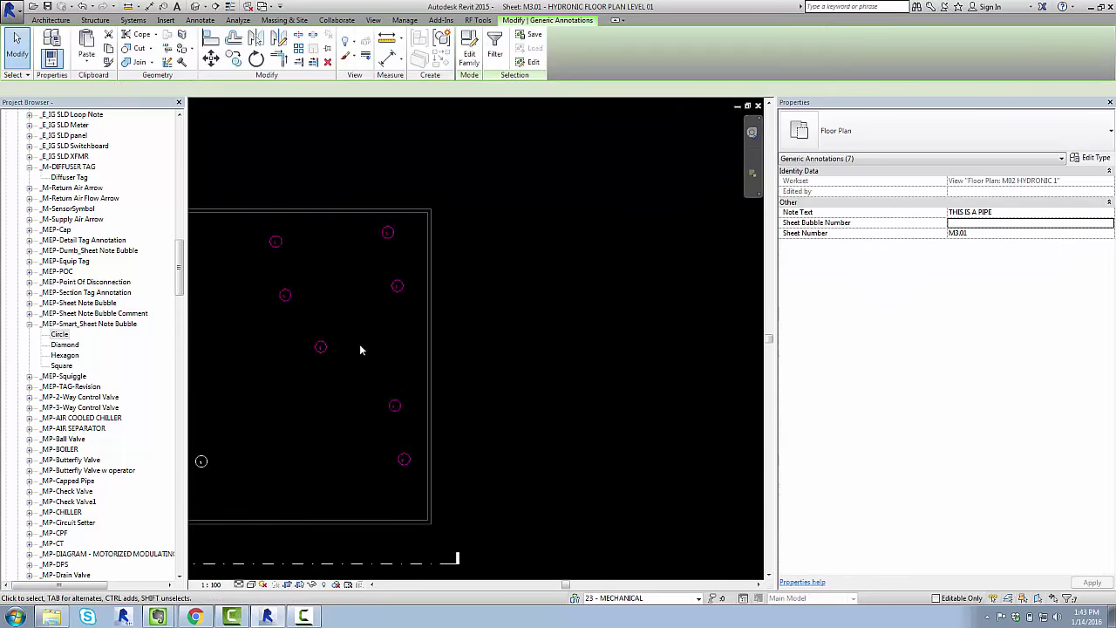
left_click(1003, 234)
double_click(1005, 235)
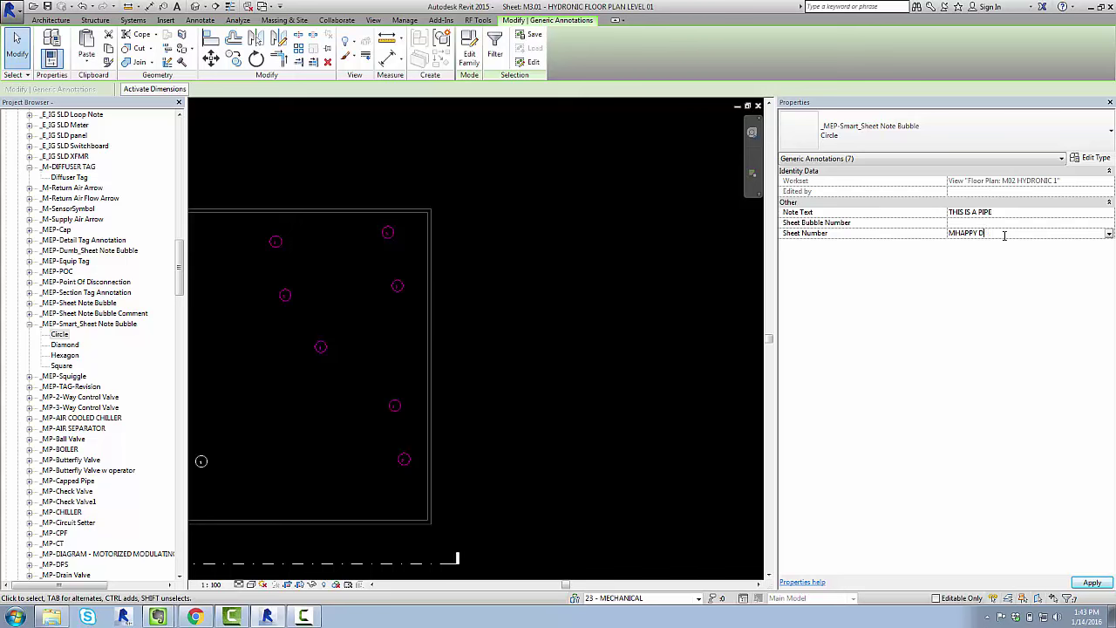
left_click(430, 305)
scroll(455, 259, "down", 2)
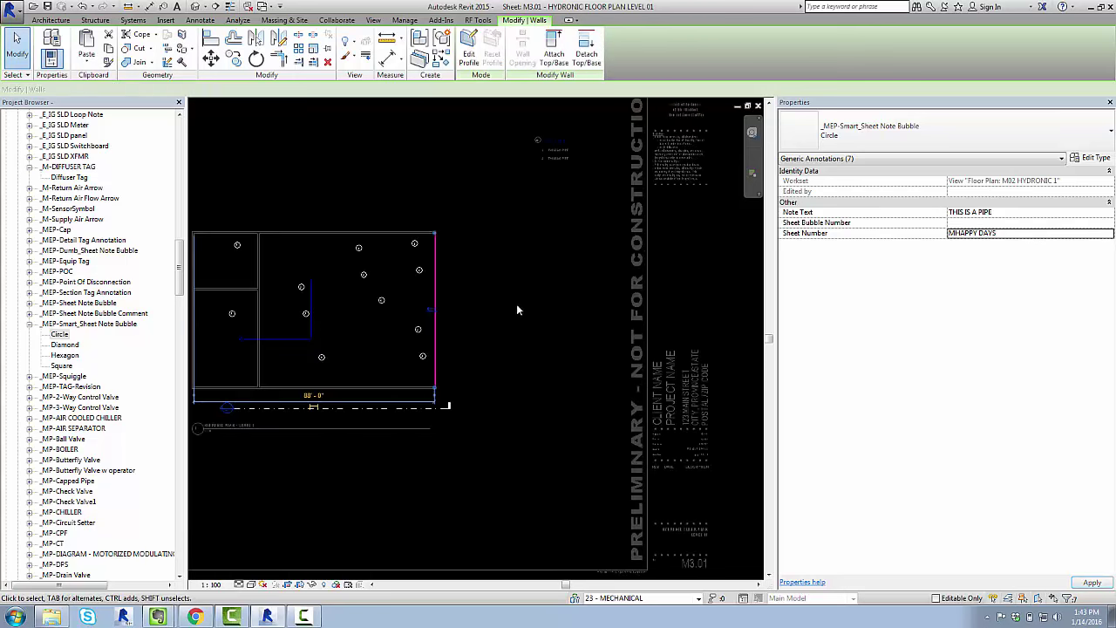
left_click(517, 304)
Compare the Sheet Notes schedule on M3.01 with the bubbles placed in the hydronic plan.
scroll(416, 295, "up", 3)
scroll(440, 271, "down", 2)
mouse_move(498, 194)
middle_mouse_down()
mouse_move(551, 271)
mouse_move(575, 261)
middle_mouse_up()
scroll(480, 333, "down", 2)
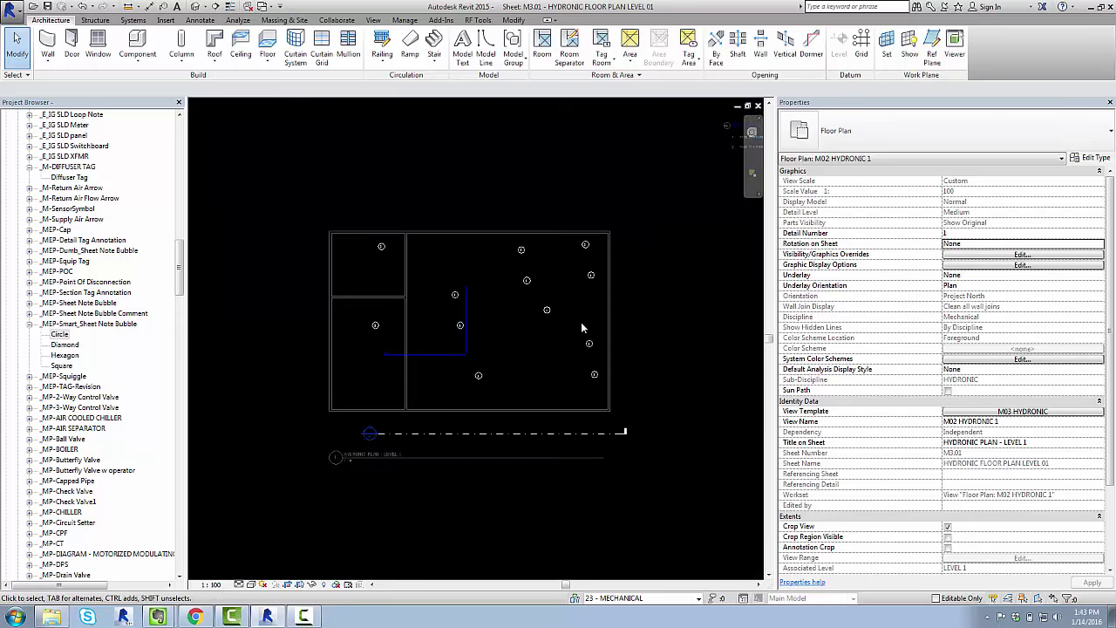
middle_click_drag(585, 327, 503, 333)
scroll(464, 322, "up", 1)
middle_click_drag(398, 305, 435, 297)
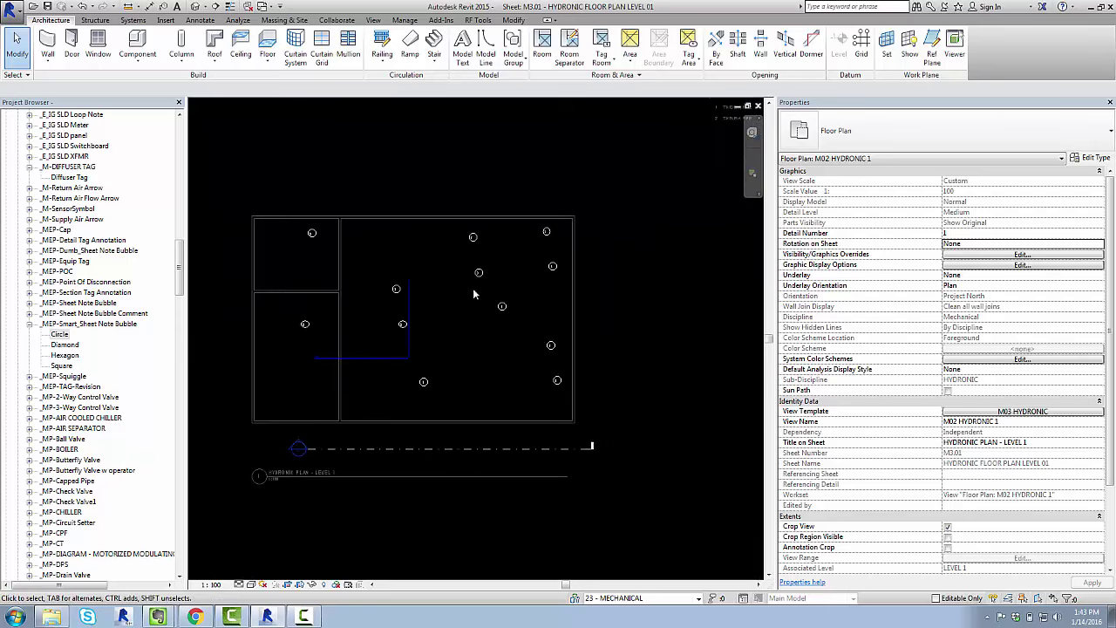
scroll(473, 294, "up", 1)
Set the Sheet Number of all circle note bubbles visible in the hydronic plan to M3.01 and check the Sheet Notes schedule.
left_click(479, 271)
right_click(479, 270)
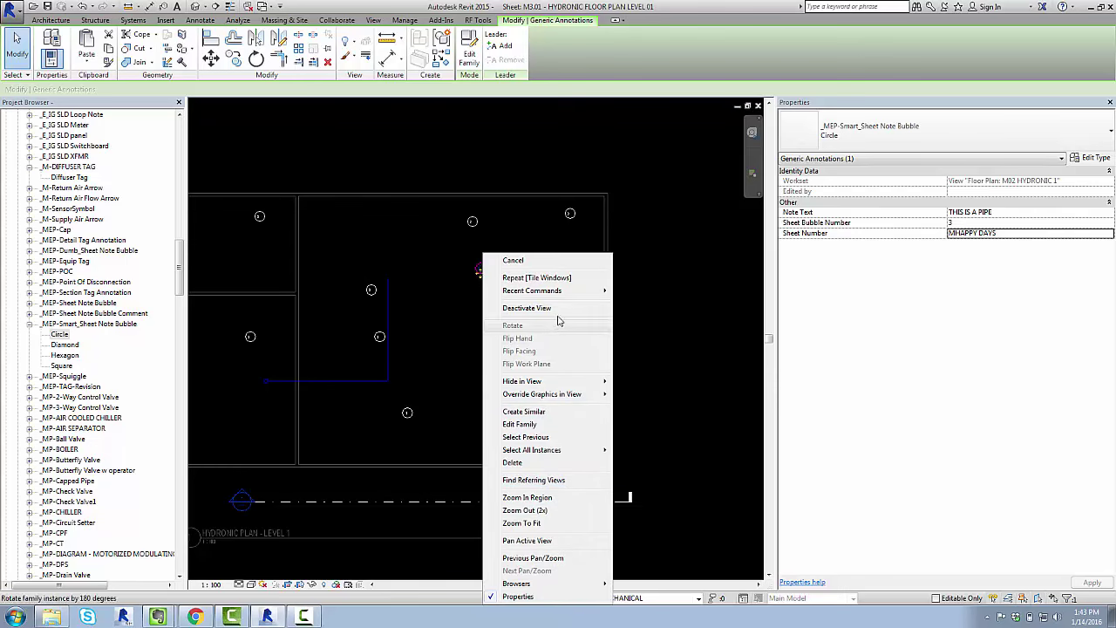
mouse_move(565, 450)
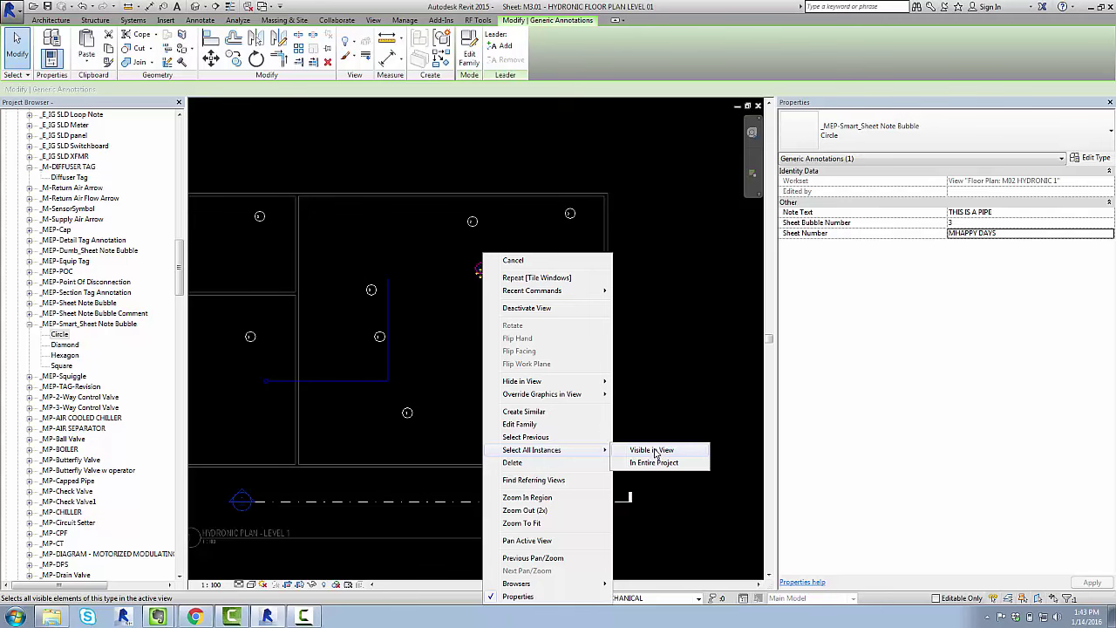
left_click(653, 450)
left_click(1010, 233)
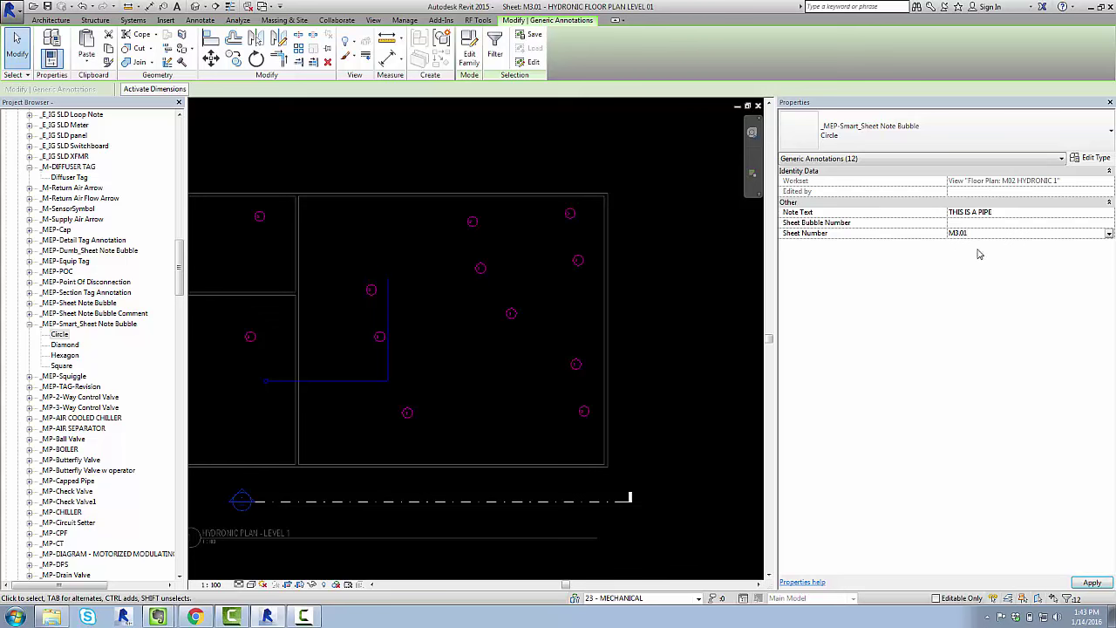
left_click(649, 291)
scroll(681, 224, "down", 1)
middle_click_drag(681, 223, 403, 431)
scroll(481, 337, "up", 4)
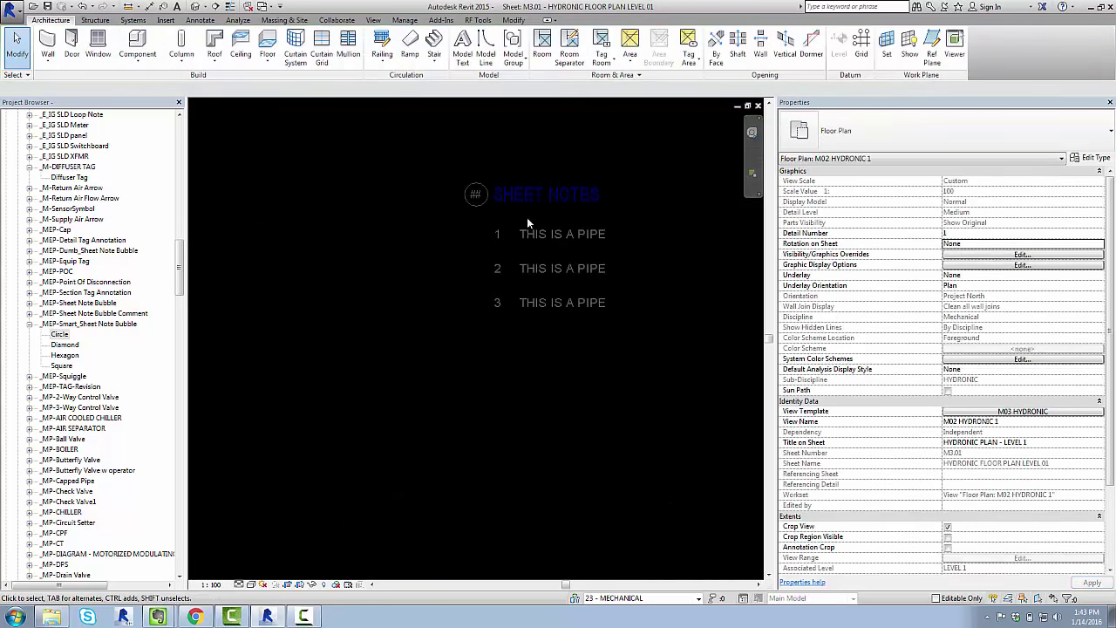
scroll(520, 186, "down", 6)
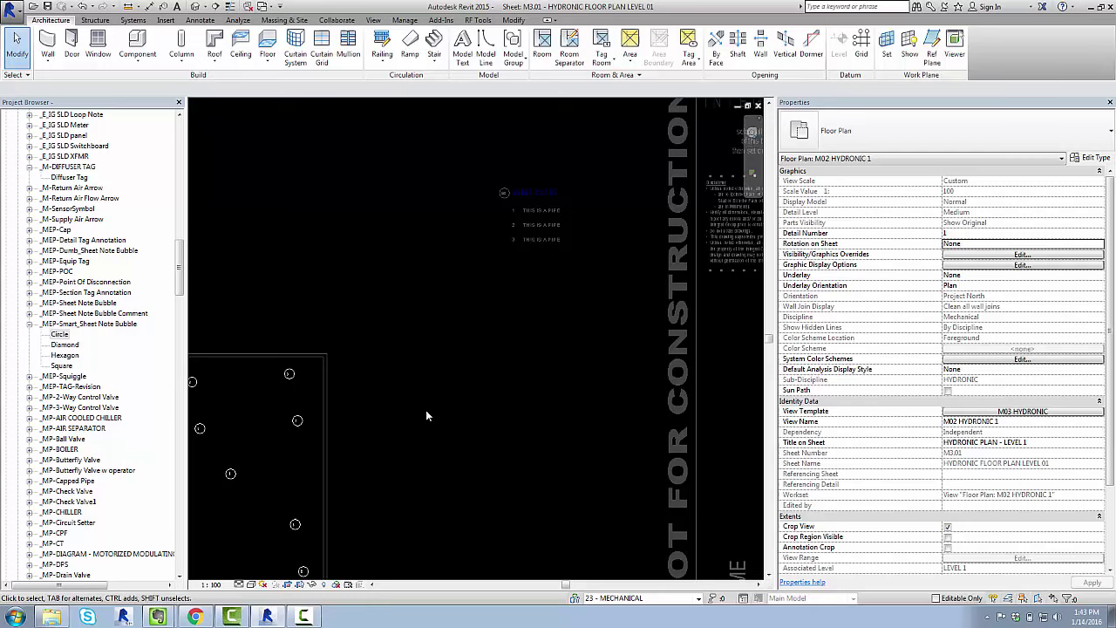